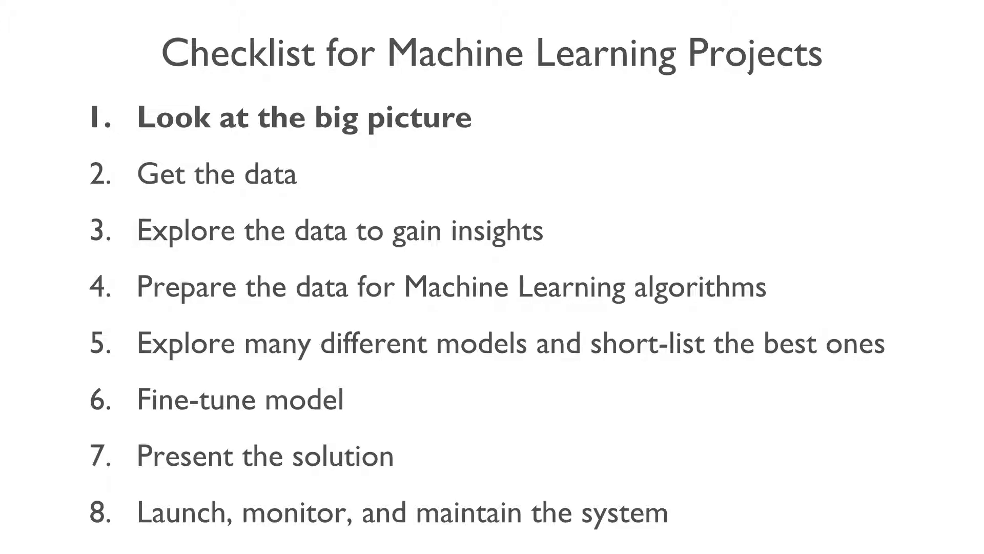
# Open the housing.csv link on the Housing.csv slide and save the file as housing.csv in the tmp folder.
pyautogui.press('Right')
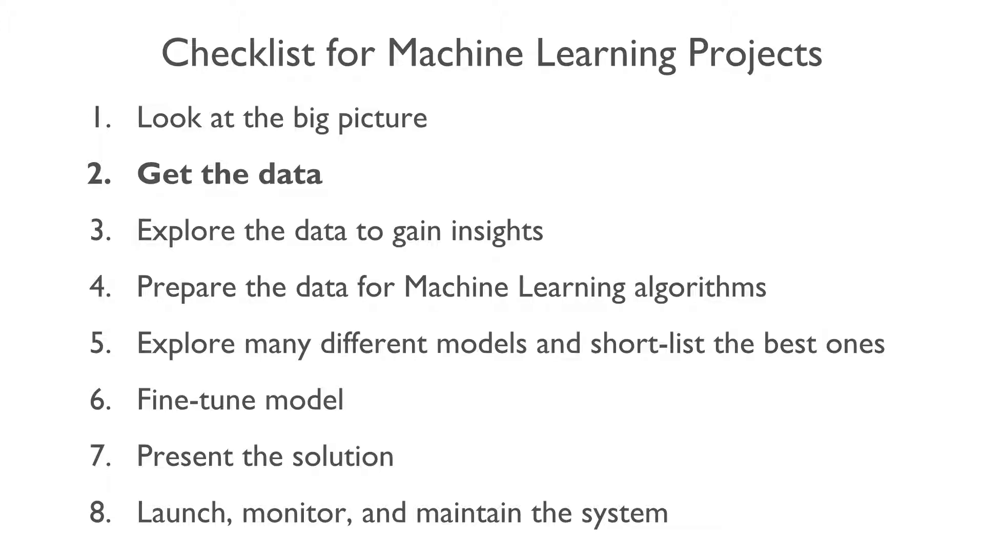
pyautogui.press('Right')
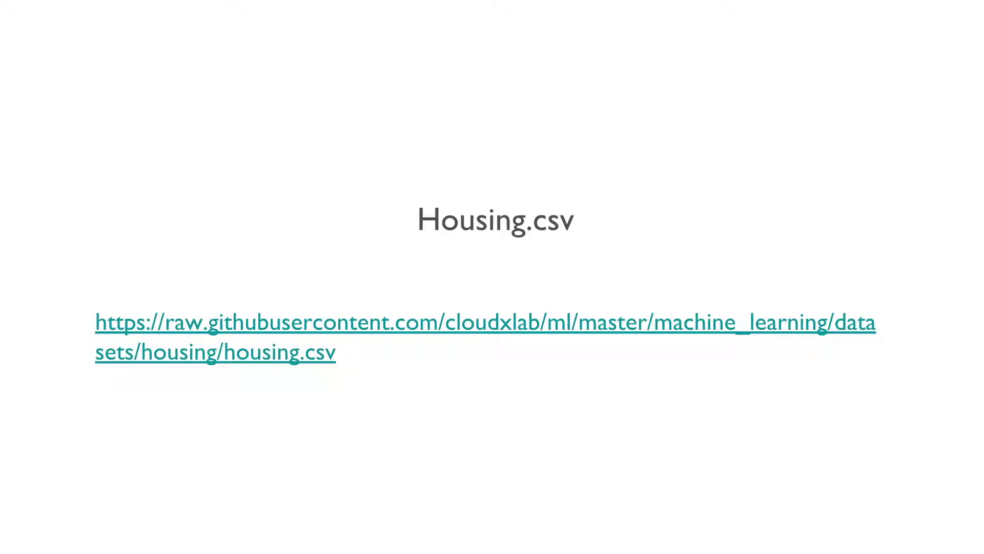
pyautogui.click(722, 324)
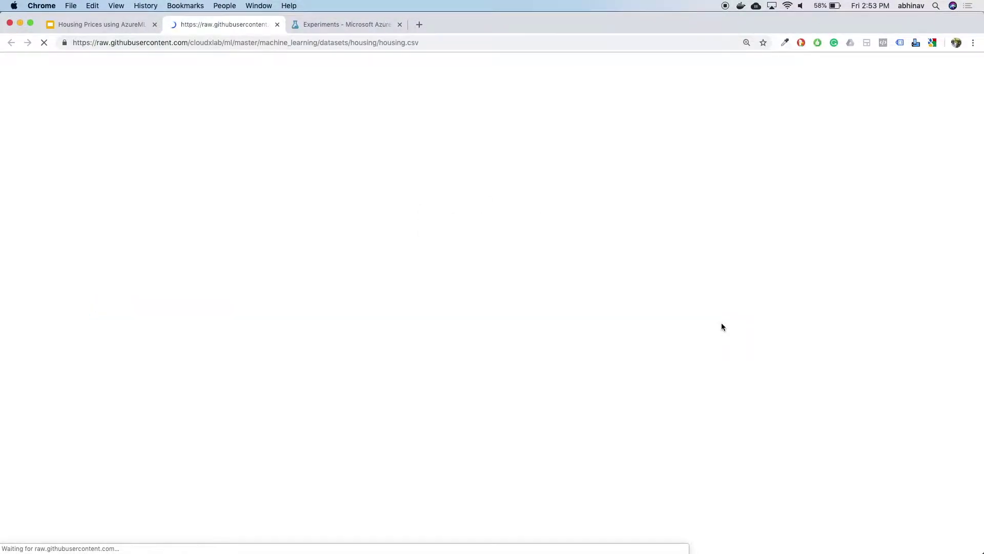
pyautogui.rightClick(417, 230)
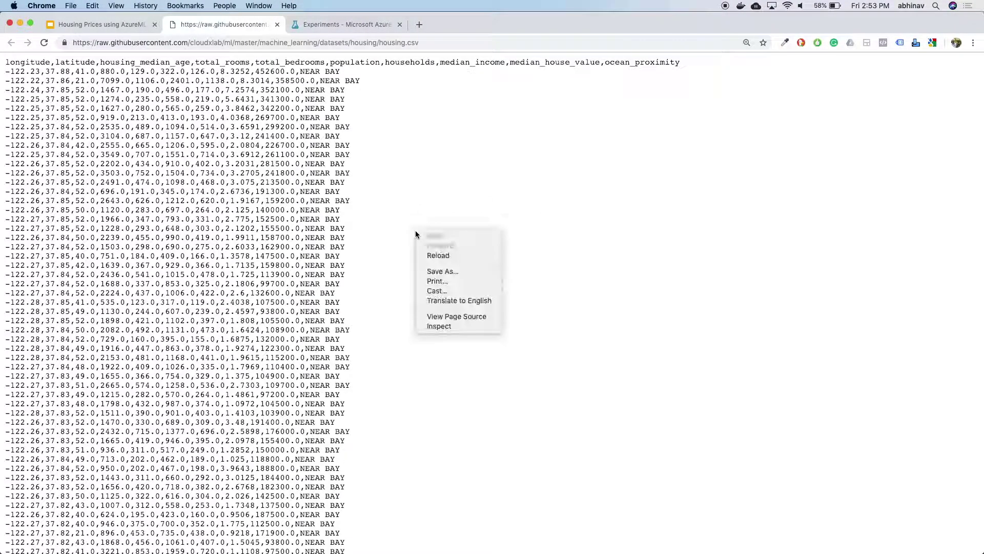
pyautogui.click(439, 271)
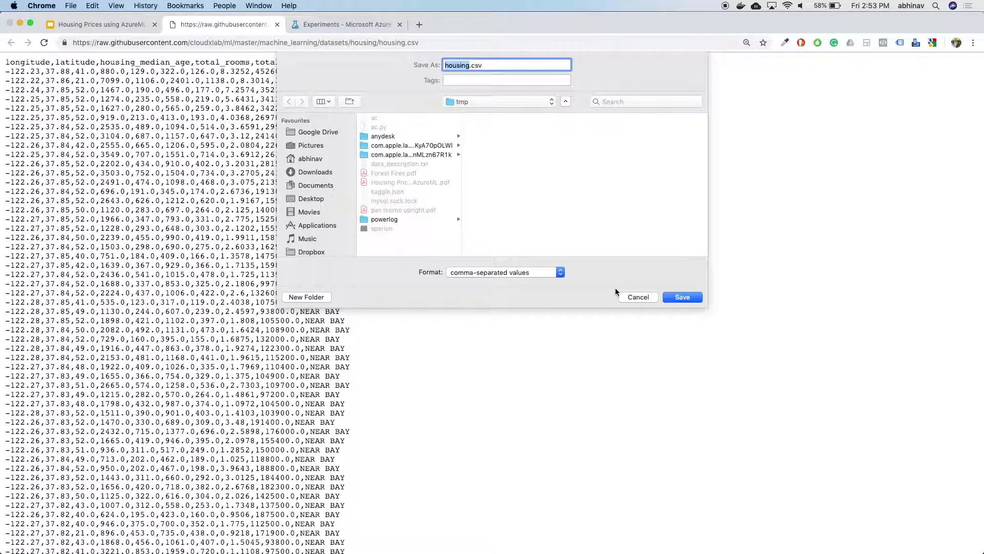
pyautogui.click(678, 300)
# Switch to Azure Machine Learning Studio, start a new dataset upload from a local file and choose housing.csv from the tmp folder.
pyautogui.hotkey('ctrl', 'Tab')
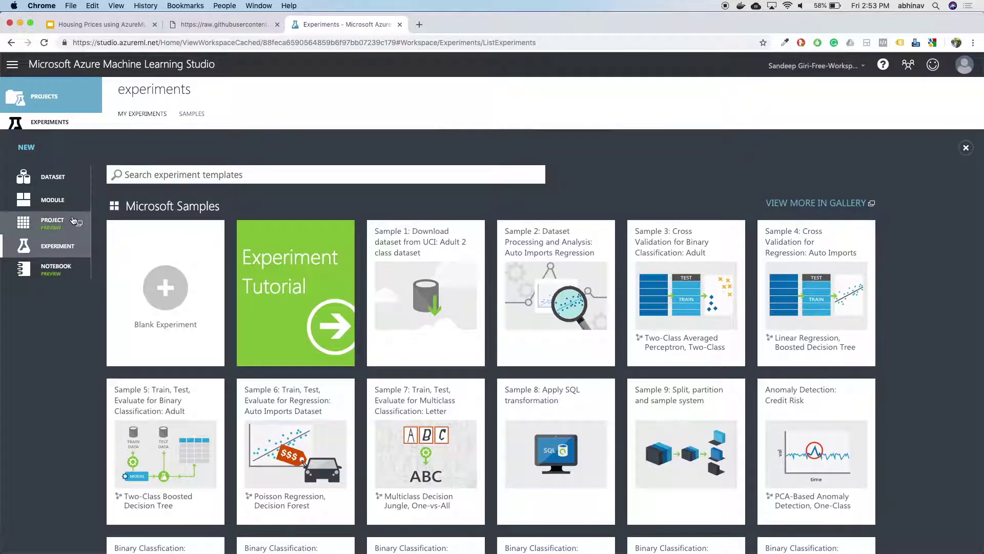
pyautogui.click(64, 184)
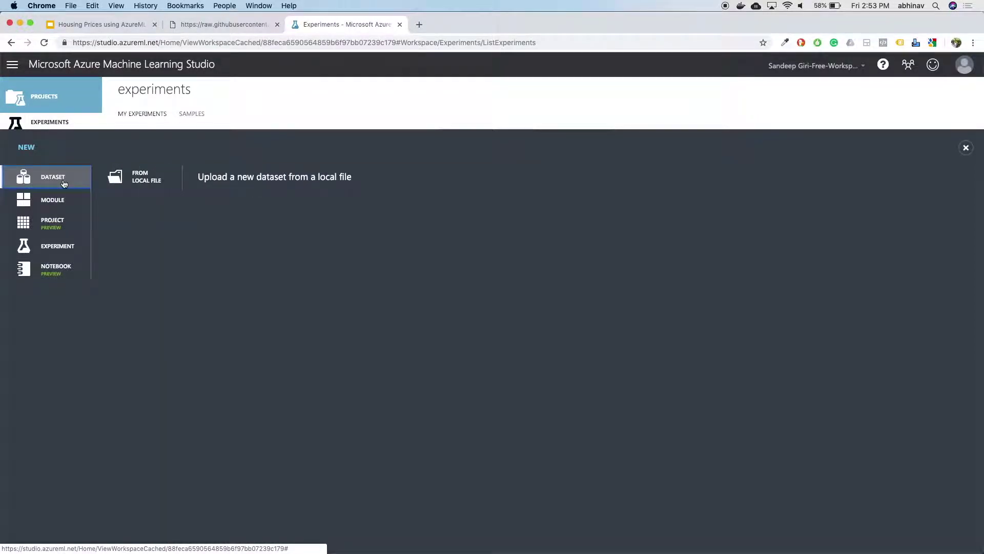
pyautogui.click(144, 186)
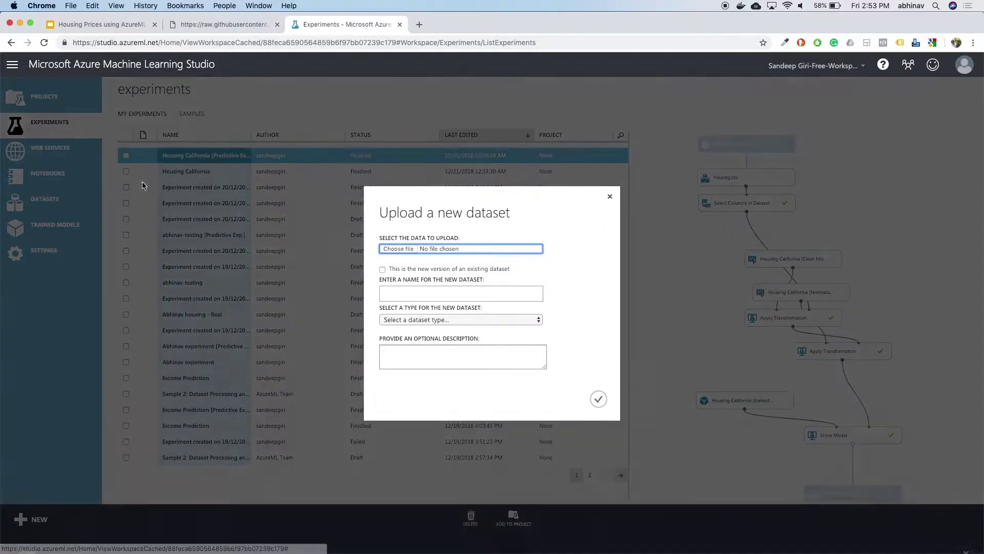
pyautogui.click(394, 250)
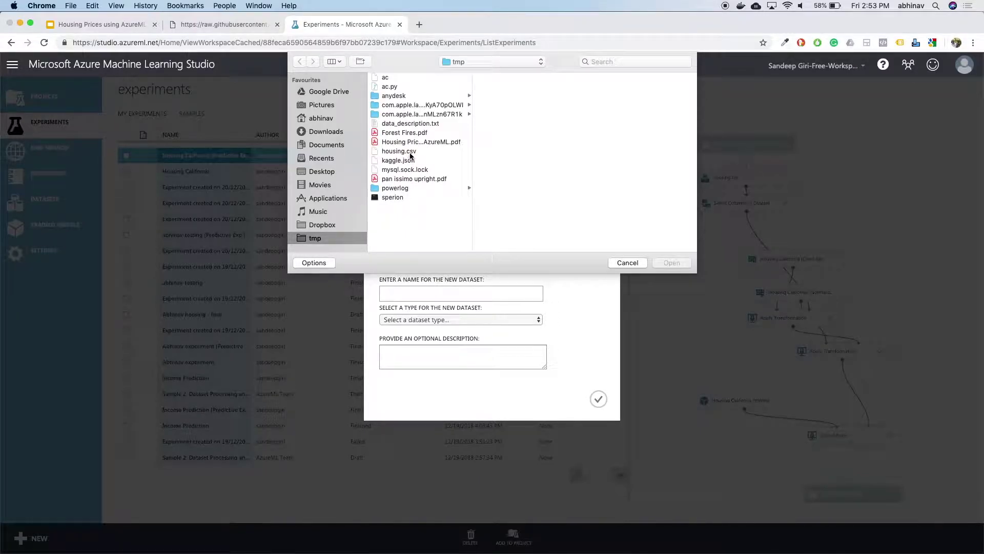
pyautogui.click(407, 152)
pyautogui.click(666, 263)
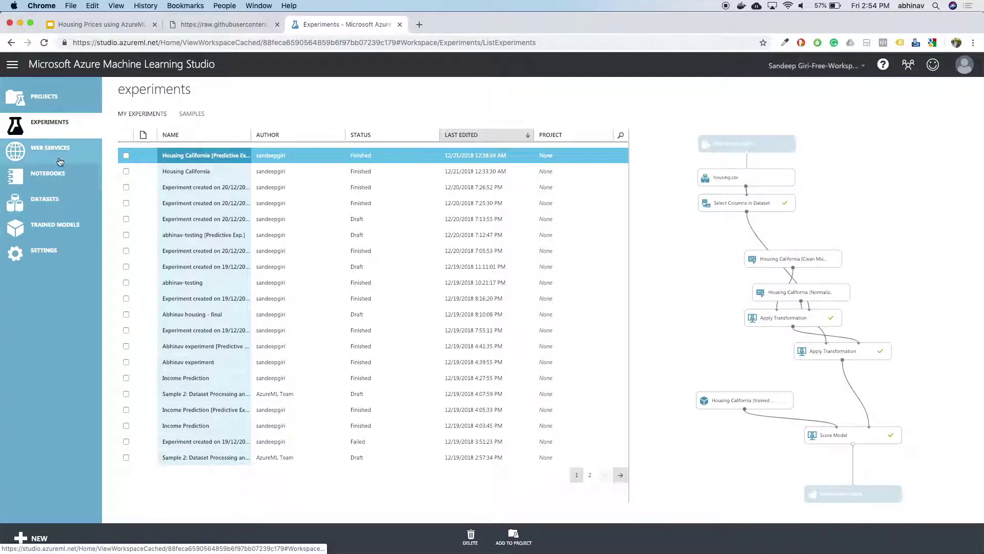
# Create a blank experiment and name it Housing California.
pyautogui.click(39, 538)
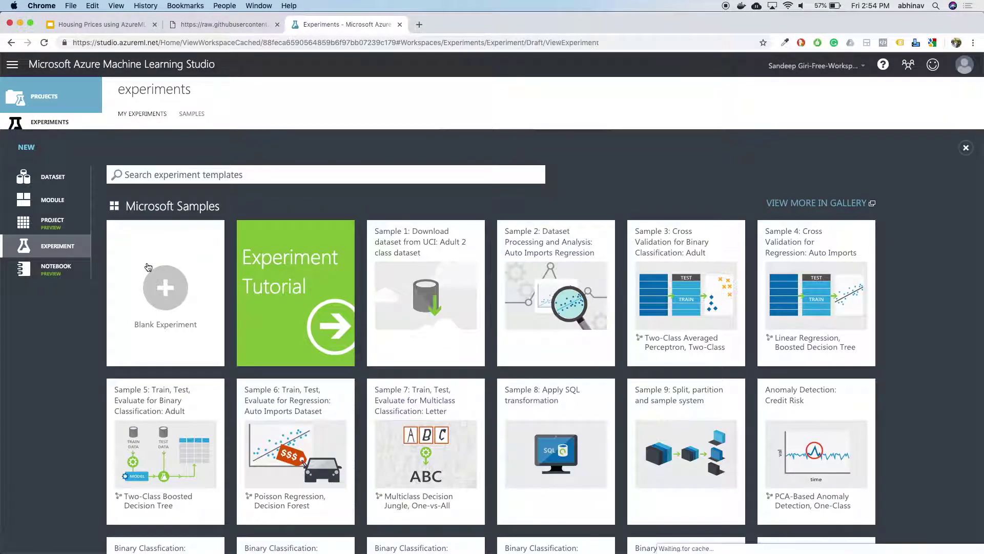
pyautogui.click(148, 266)
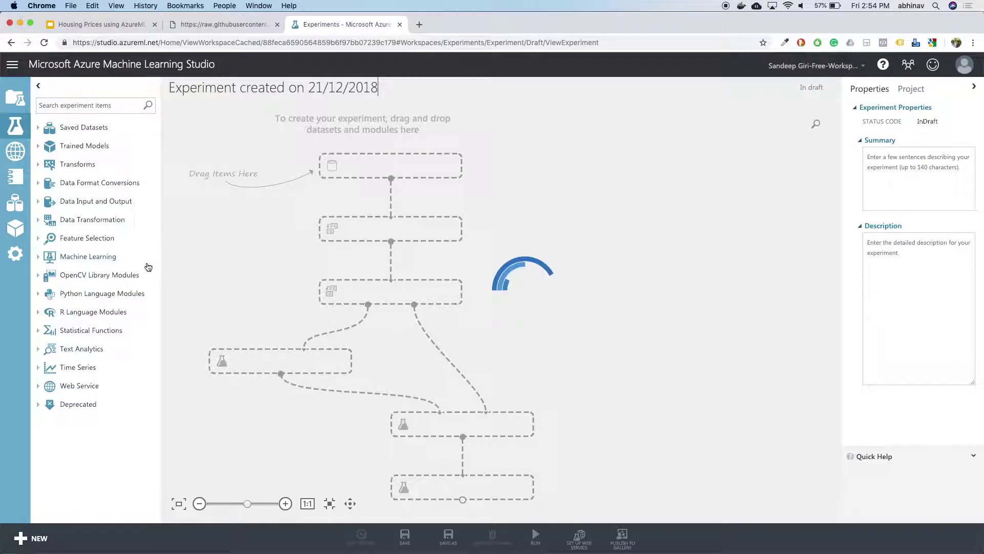
pyautogui.write('Hou')
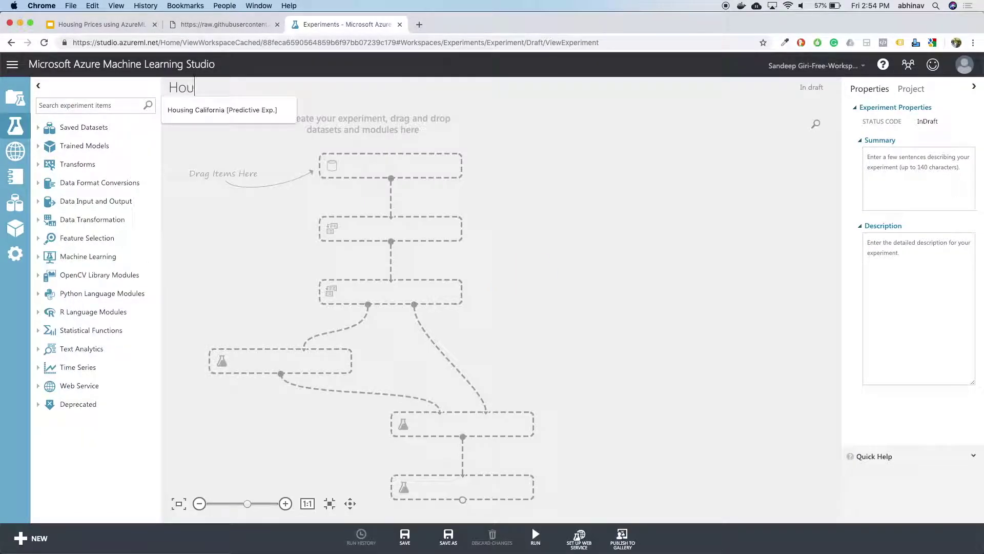
pyautogui.write('sing California')
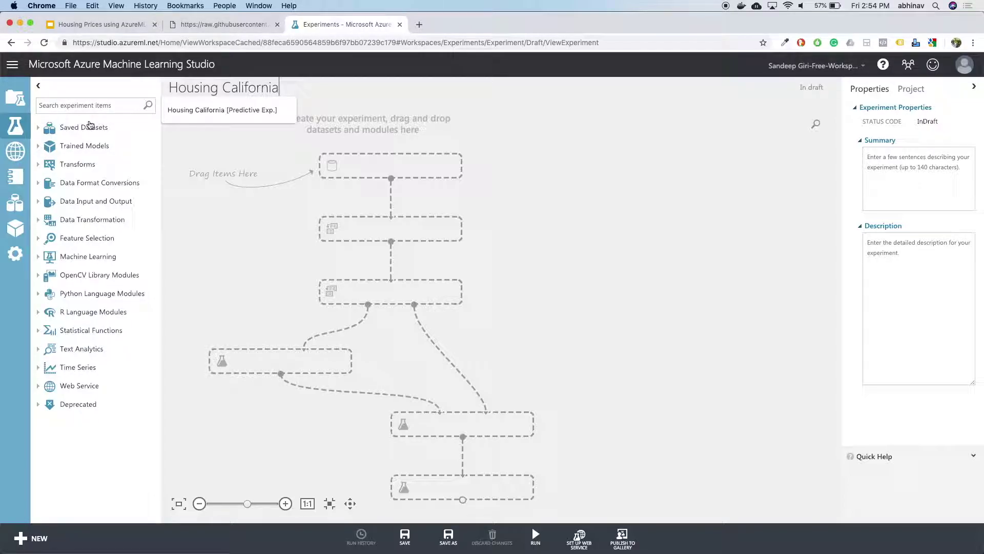
# Add the saved dataset housing.csv to the upper part of the experiment canvas.
pyautogui.click(43, 131)
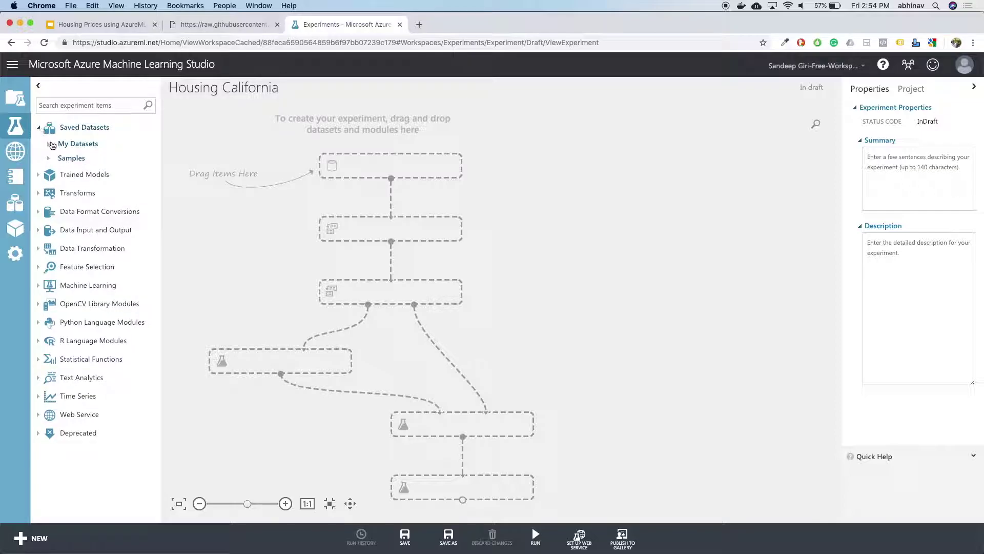
pyautogui.click(53, 146)
pyautogui.moveTo(79, 177); pyautogui.dragTo(495, 110)
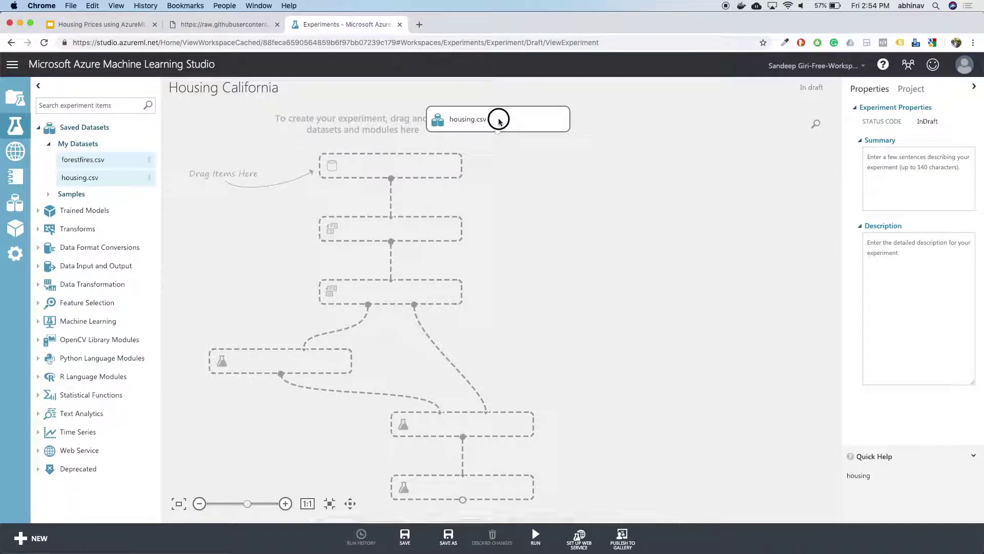
# Visualize the housing.csv dataset to examine its rows and columns, and close the view.
pyautogui.click(492, 133)
pyautogui.click(522, 163)
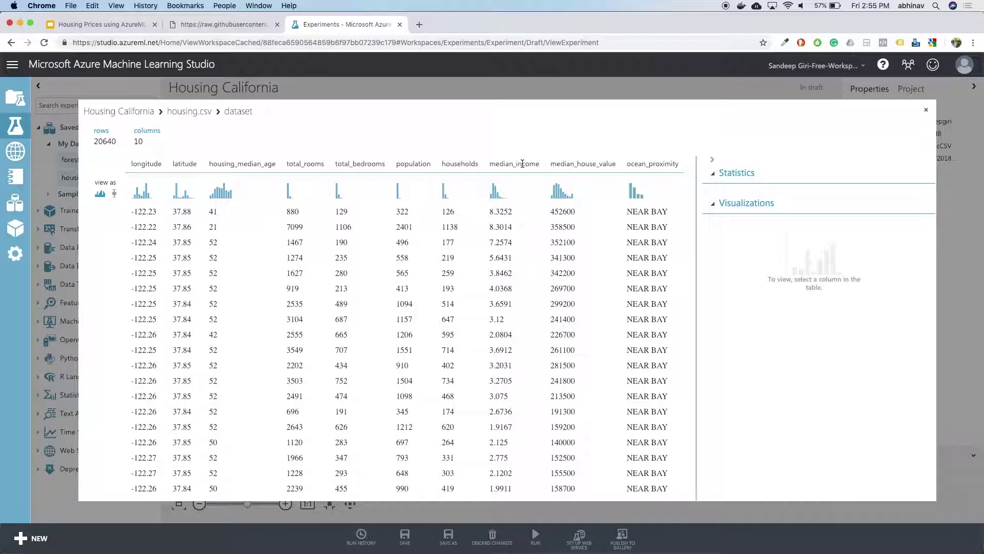
pyautogui.press('Escape')
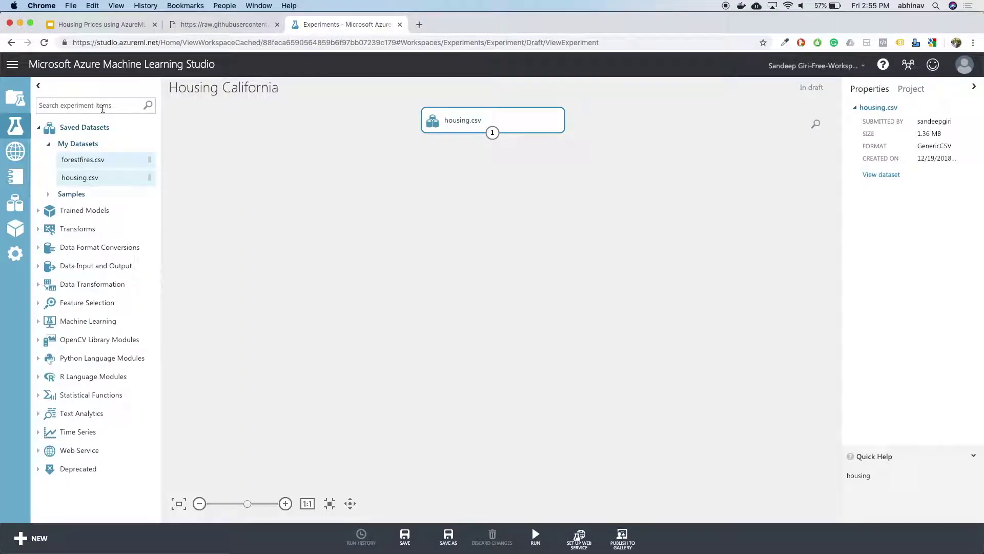
# Add a Select Columns in Dataset module connected below housing.csv and select all columns from longitude to ocean_proximity.
pyautogui.write('select')
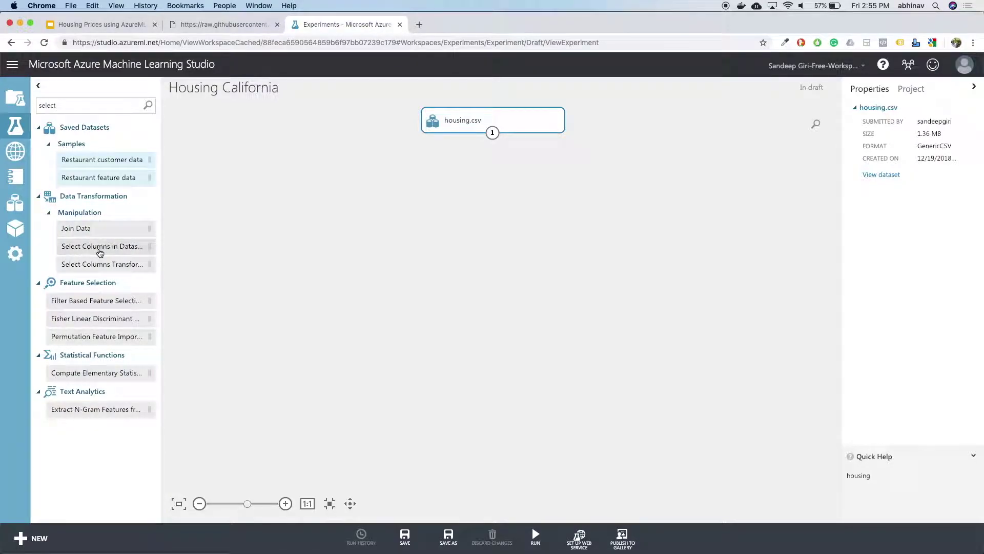
pyautogui.moveTo(99, 246); pyautogui.dragTo(492, 162)
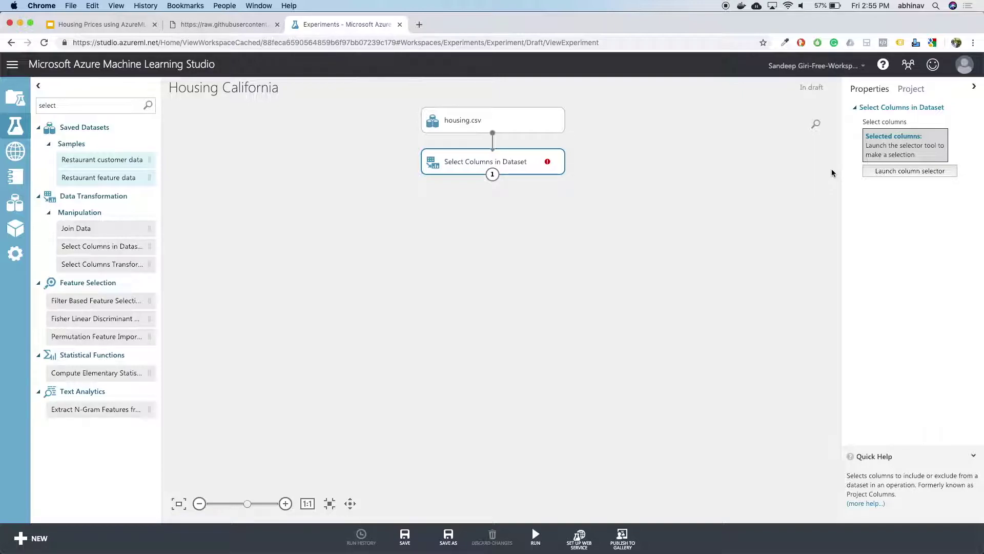
pyautogui.click(882, 177)
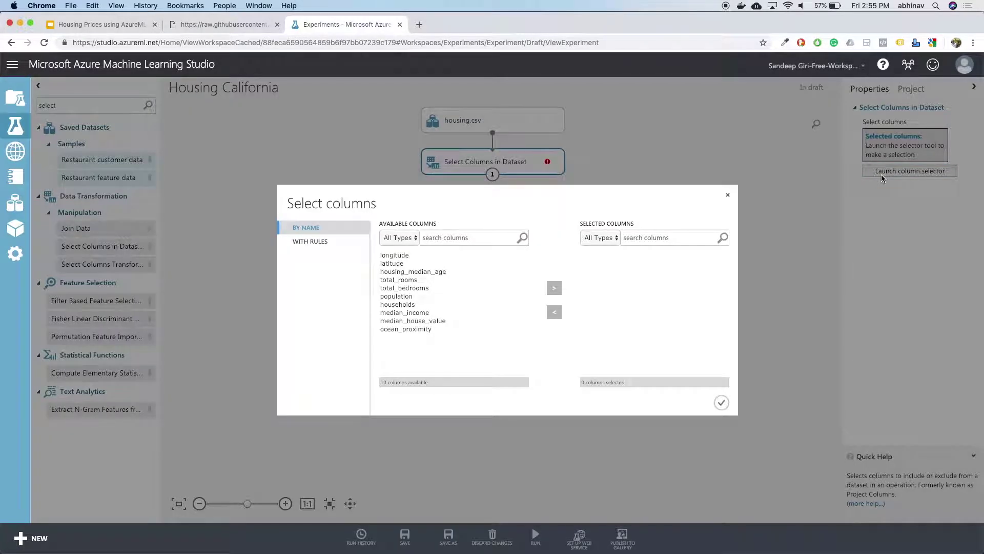
pyautogui.click(437, 255)
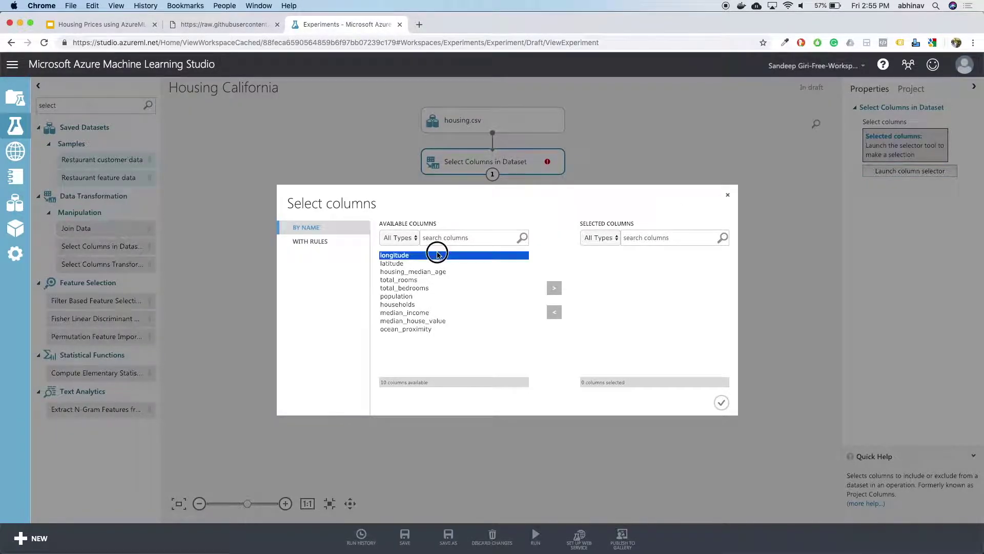
pyautogui.keyDown('shift'); pyautogui.click(438, 328); pyautogui.keyUp('shift')
pyautogui.click(556, 288)
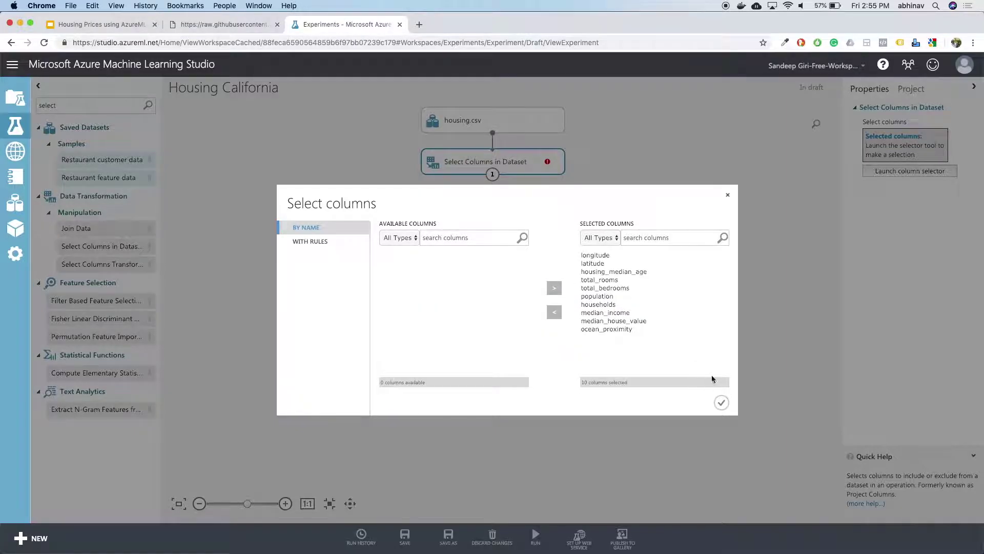
pyautogui.click(721, 402)
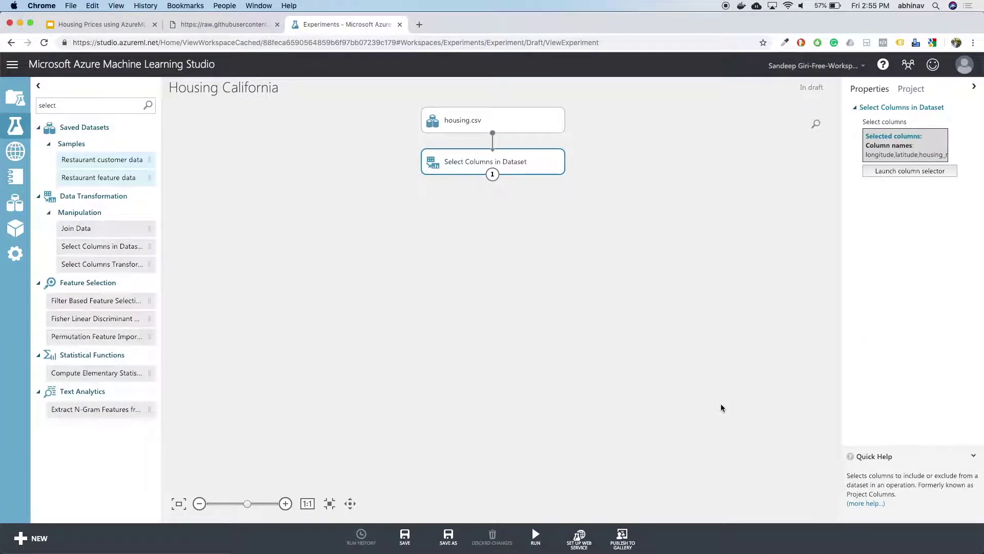
# Add a Split Data module below Select Columns in Dataset, with 0.8 as the first output's row fraction and random seed 42.
pyautogui.tripleClick(101, 108)
pyautogui.write('spl')
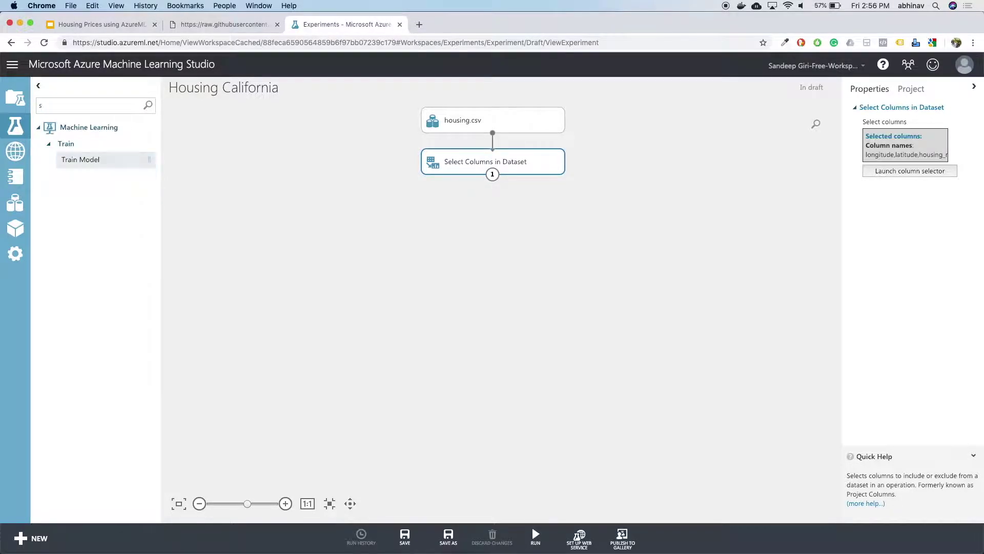
pyautogui.moveTo(88, 246); pyautogui.dragTo(494, 177)
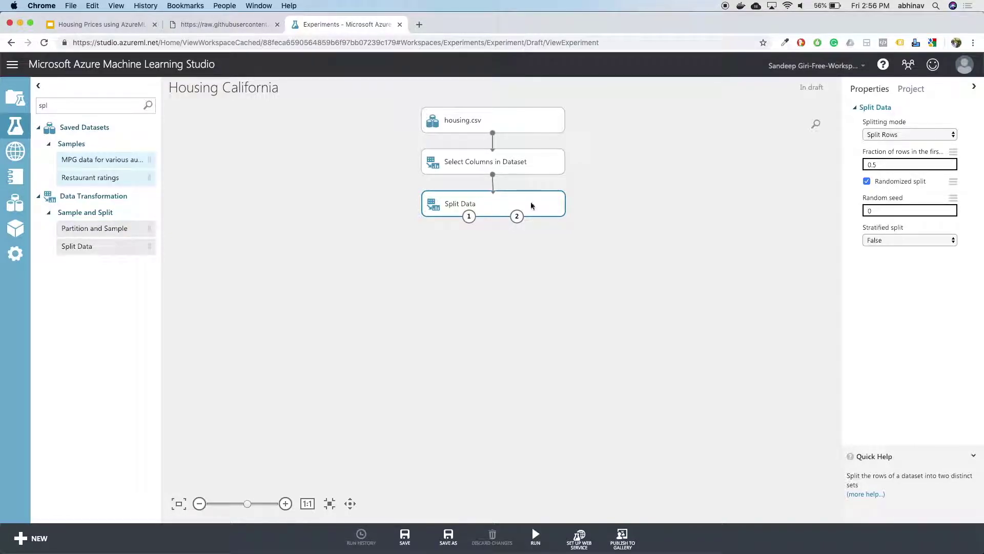
pyautogui.click(885, 166)
pyautogui.press('BackSpace')
pyautogui.write('8')
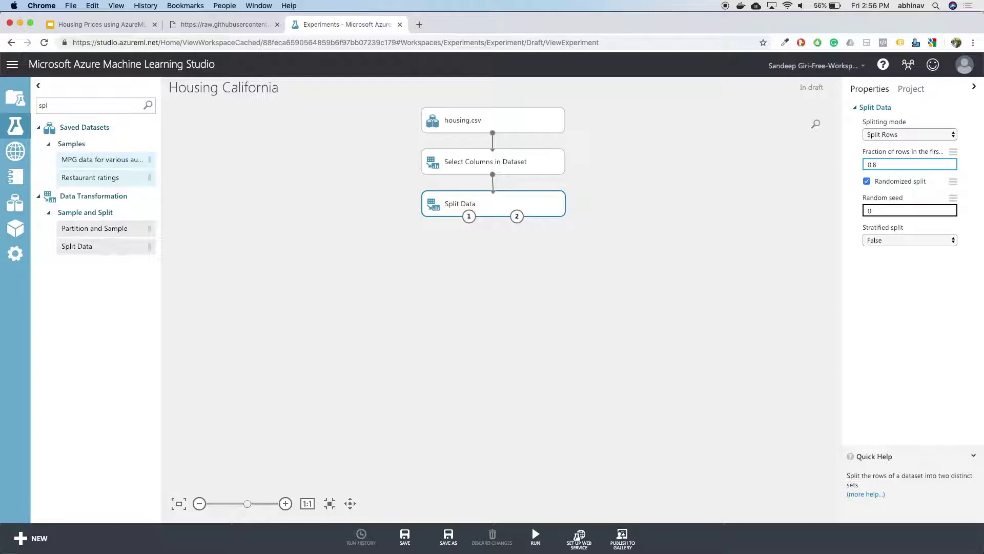
pyautogui.click(903, 211)
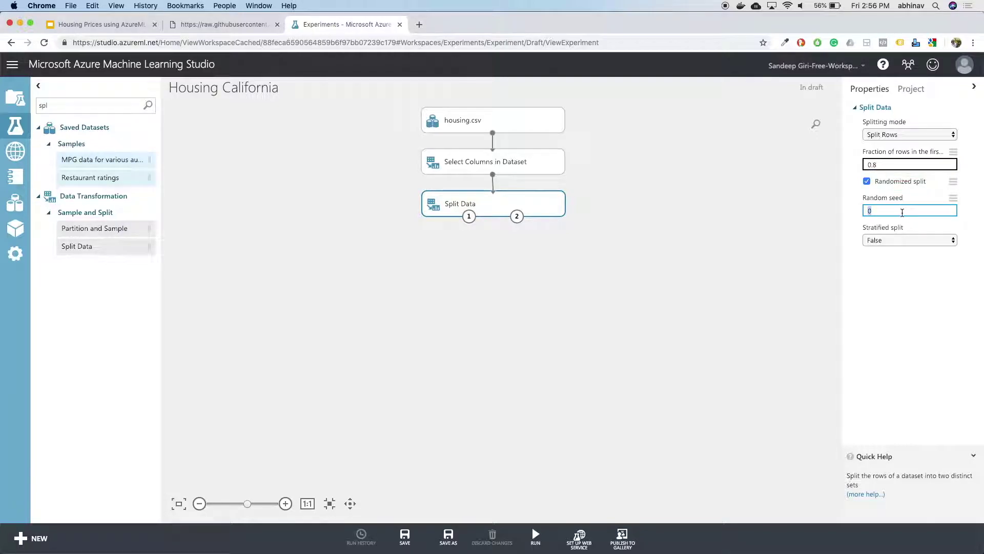
pyautogui.write('42')
# Set the Split Data module's stratified split to True, with median_income as the stratification key column.
pyautogui.click(927, 240)
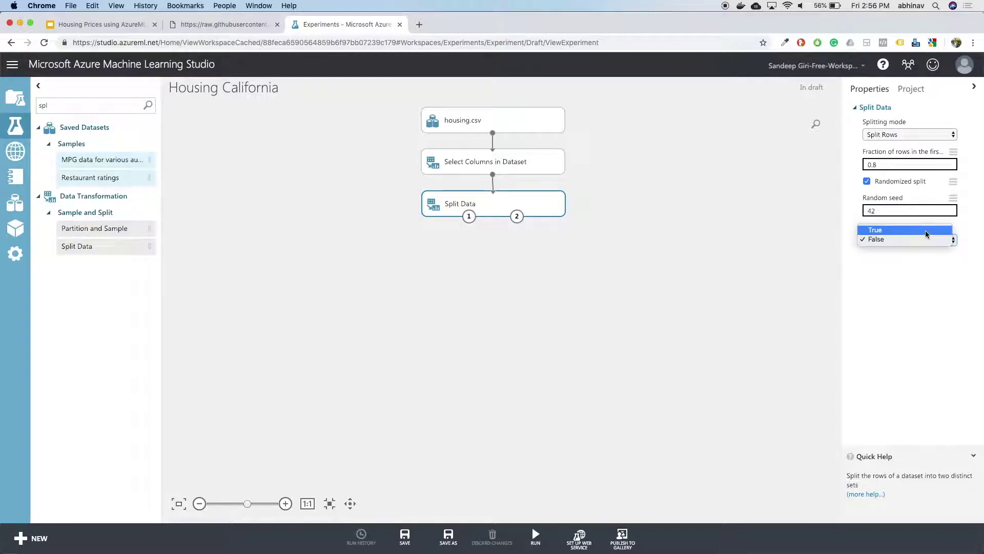
pyautogui.click(925, 229)
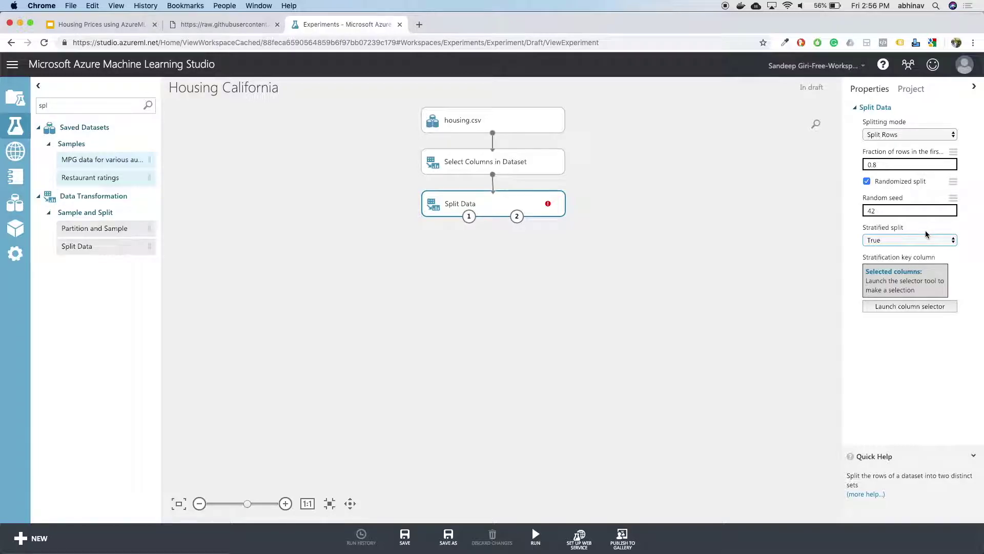
pyautogui.click(922, 306)
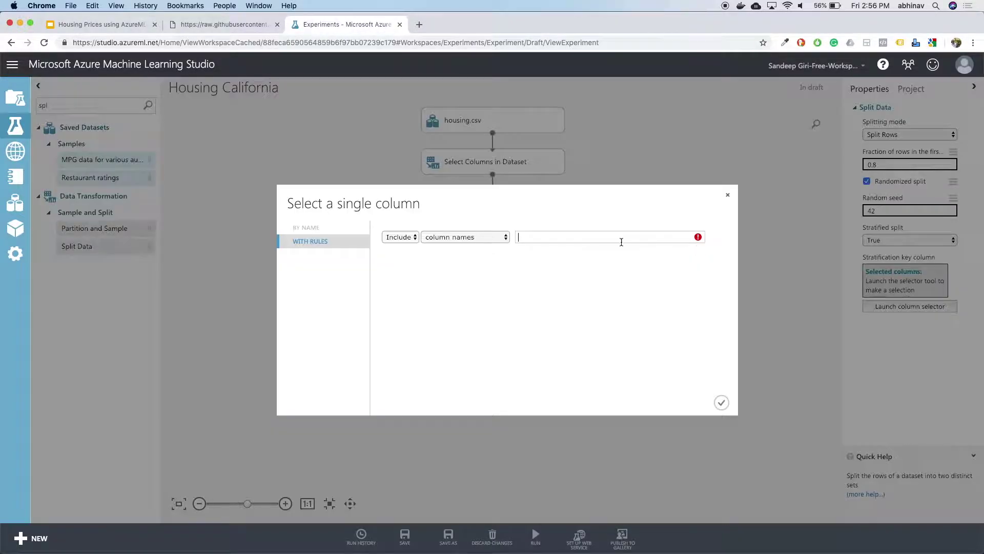
pyautogui.click(500, 238)
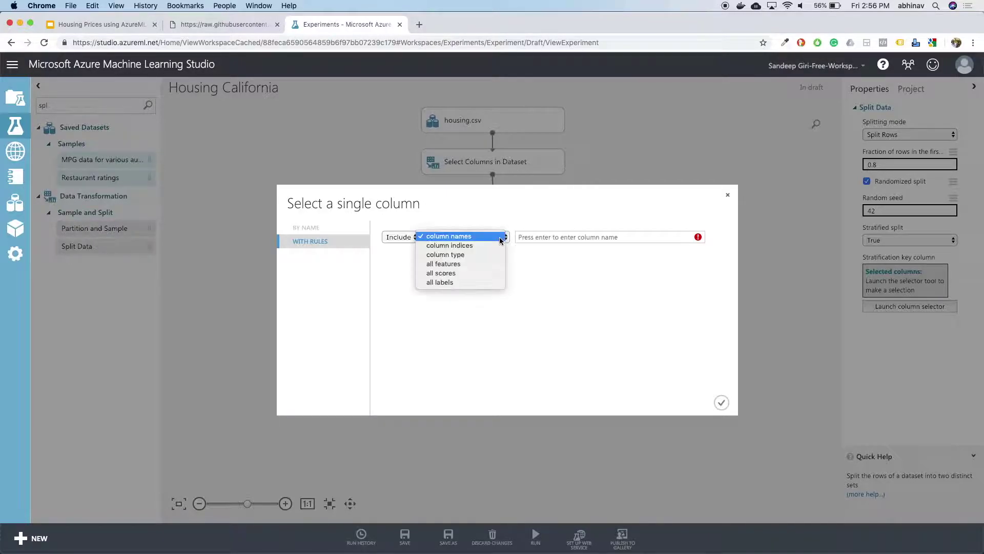
pyautogui.click(542, 237)
pyautogui.click(542, 237)
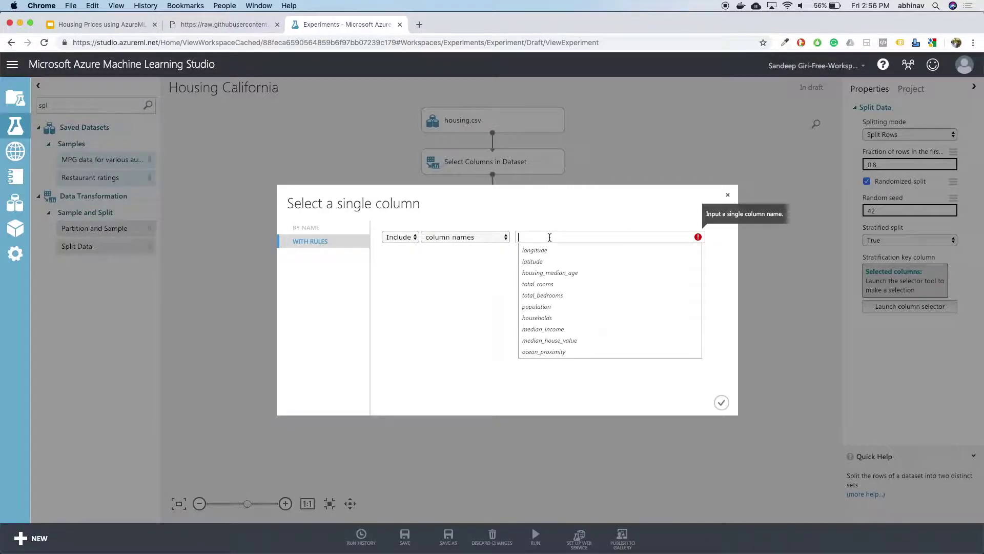
pyautogui.click(564, 328)
pyautogui.click(720, 402)
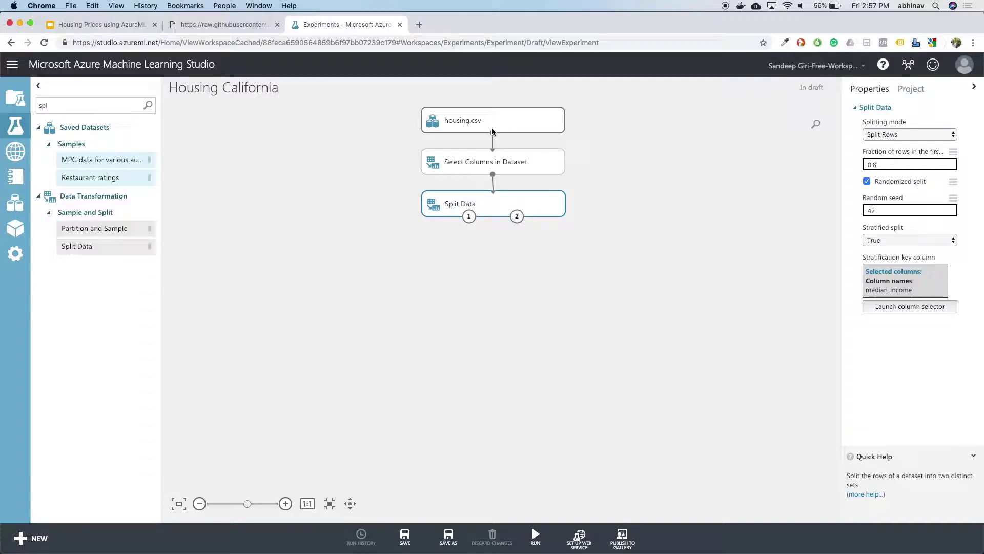
# Visualize the housing.csv dataset, examine the statistics and histograms of the longitude and latitude columns, and close the view.
pyautogui.click(491, 128)
pyautogui.rightClick(492, 132)
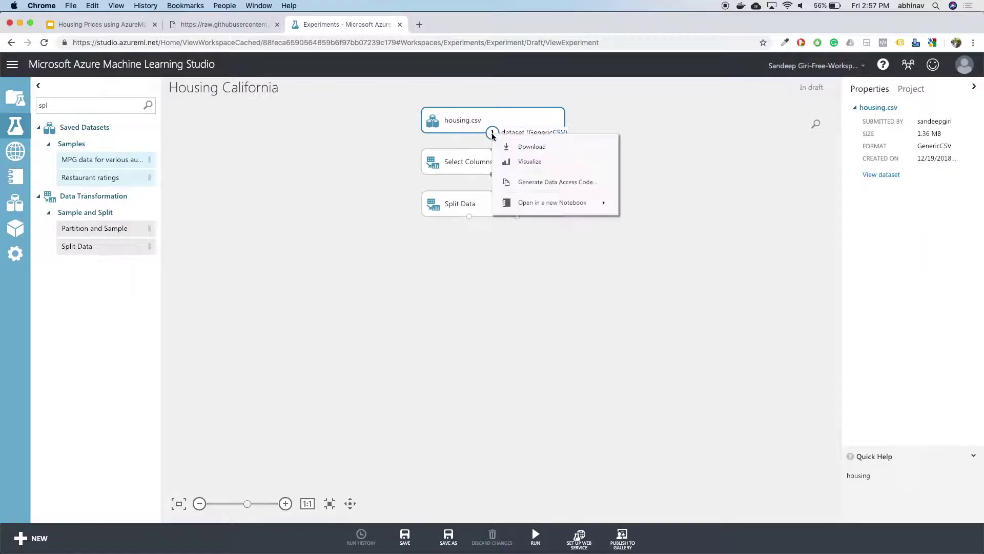
pyautogui.click(515, 161)
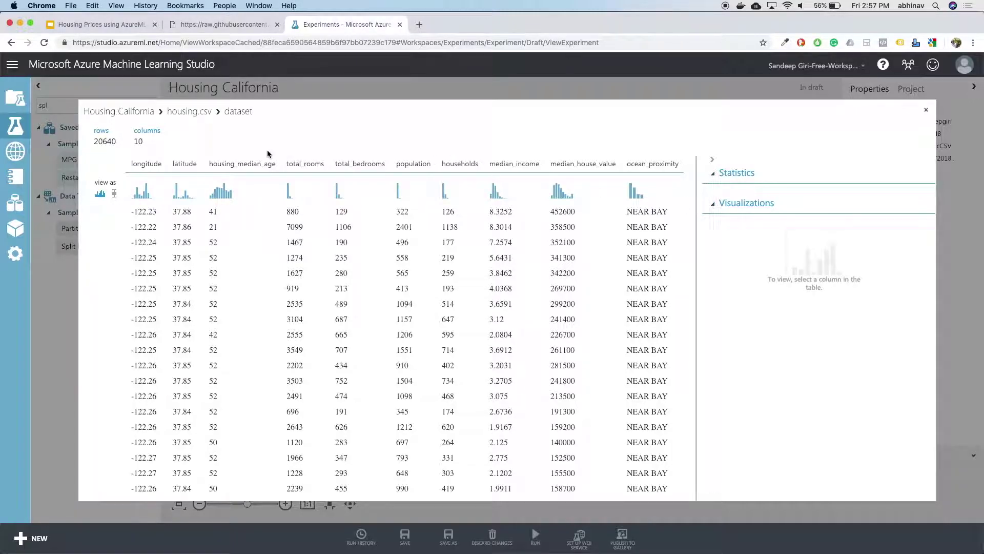
pyautogui.click(154, 165)
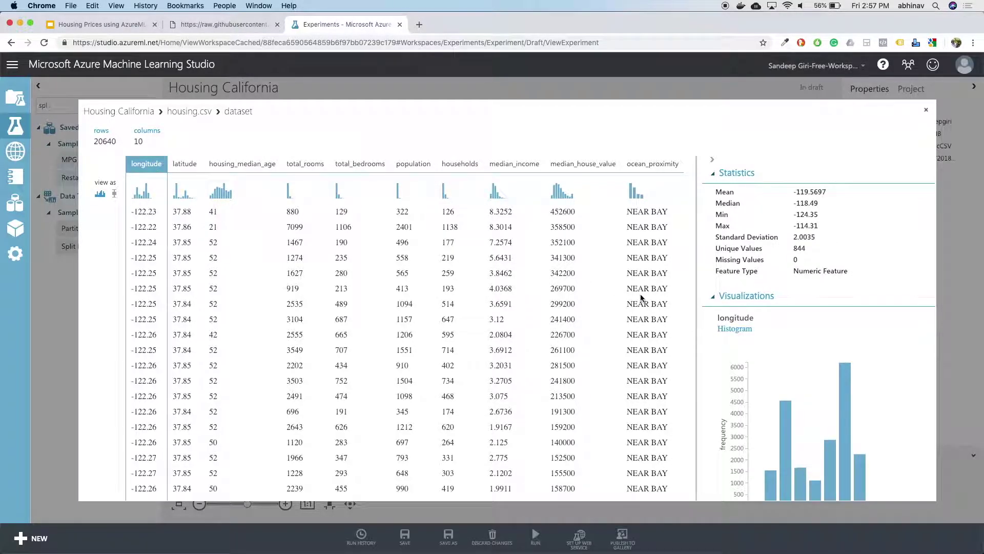
pyautogui.scroll(-2, 769, 359)
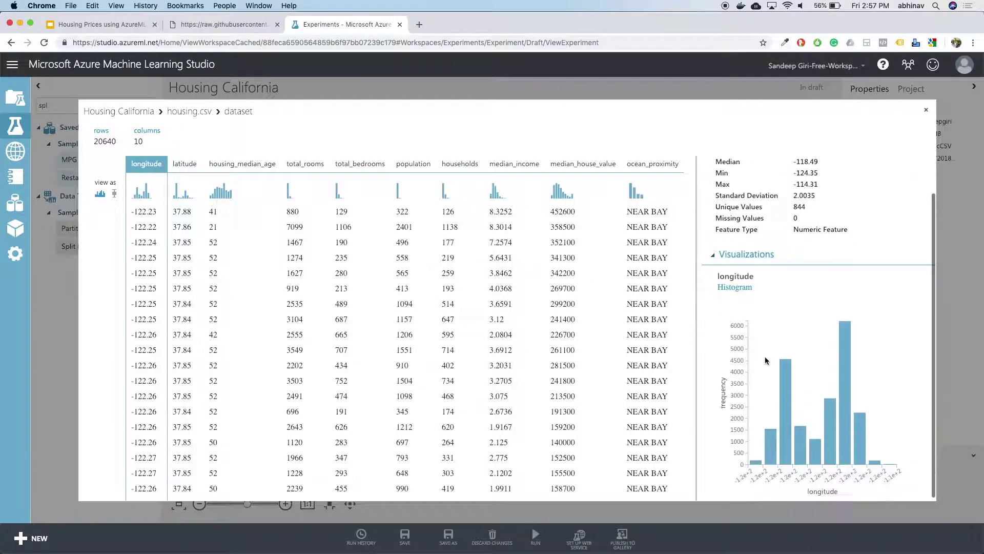
pyautogui.click(185, 164)
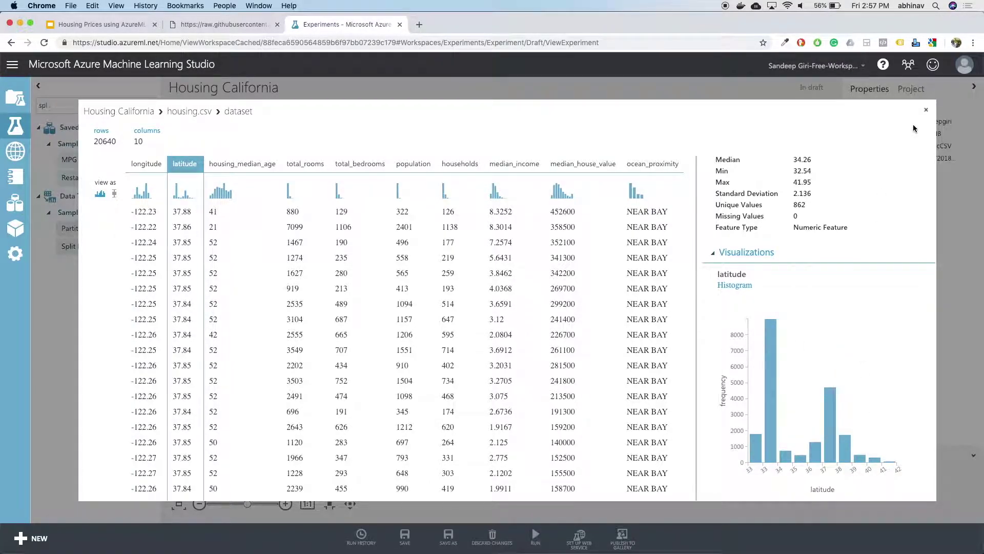
pyautogui.click(926, 110)
# Add two Clean Missing Data modules side by side below Split Data and connect one to each of its outputs.
pyautogui.click(90, 105)
pyautogui.write('clea')
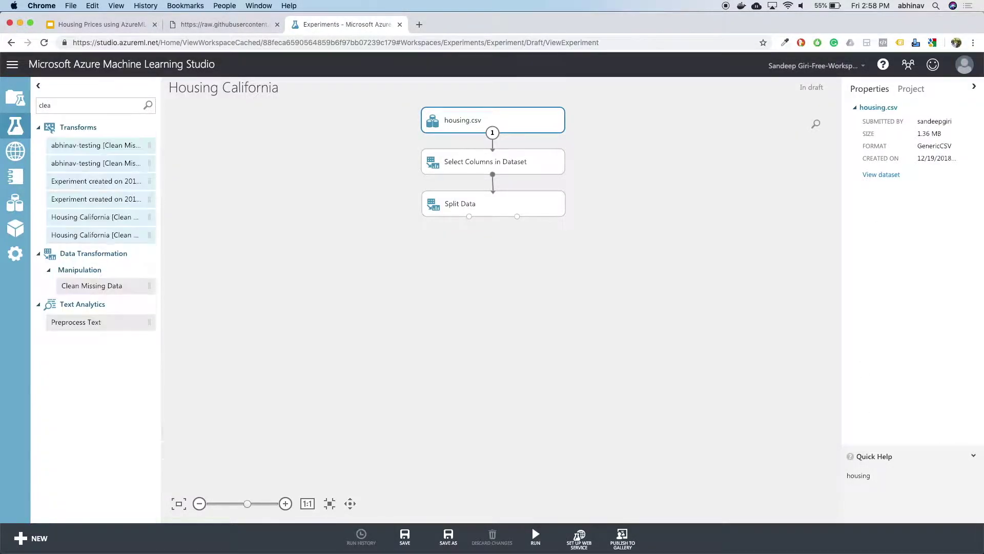
pyautogui.moveTo(88, 286); pyautogui.dragTo(501, 252)
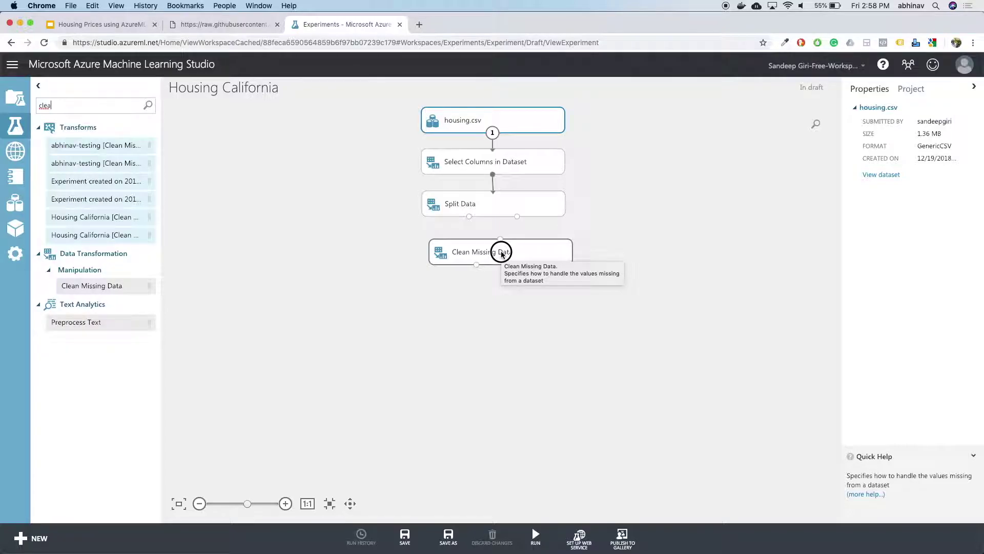
pyautogui.moveTo(501, 252); pyautogui.dragTo(367, 249)
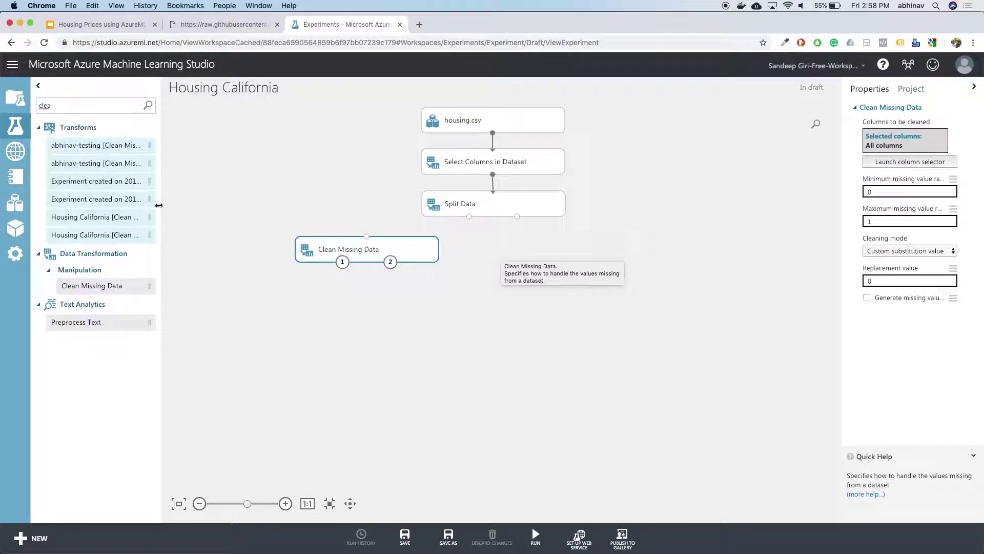
pyautogui.moveTo(132, 286); pyautogui.dragTo(554, 248)
pyautogui.moveTo(468, 221); pyautogui.dragTo(367, 240)
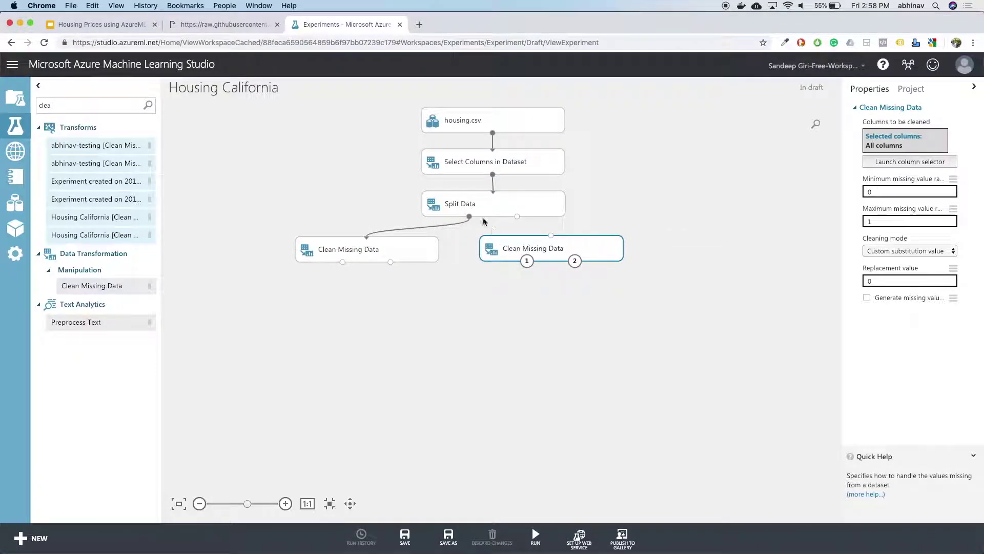
pyautogui.moveTo(517, 217); pyautogui.dragTo(551, 236)
pyautogui.moveTo(551, 238); pyautogui.dragTo(551, 238)
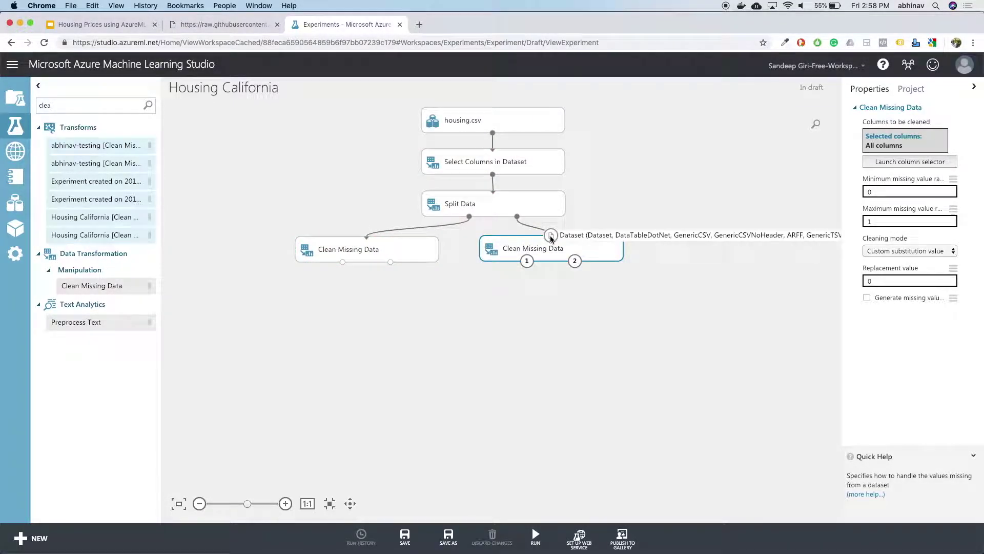
# Set the cleaning mode of both Clean Missing Data modules to Replace with median.
pyautogui.click(908, 252)
pyautogui.click(914, 272)
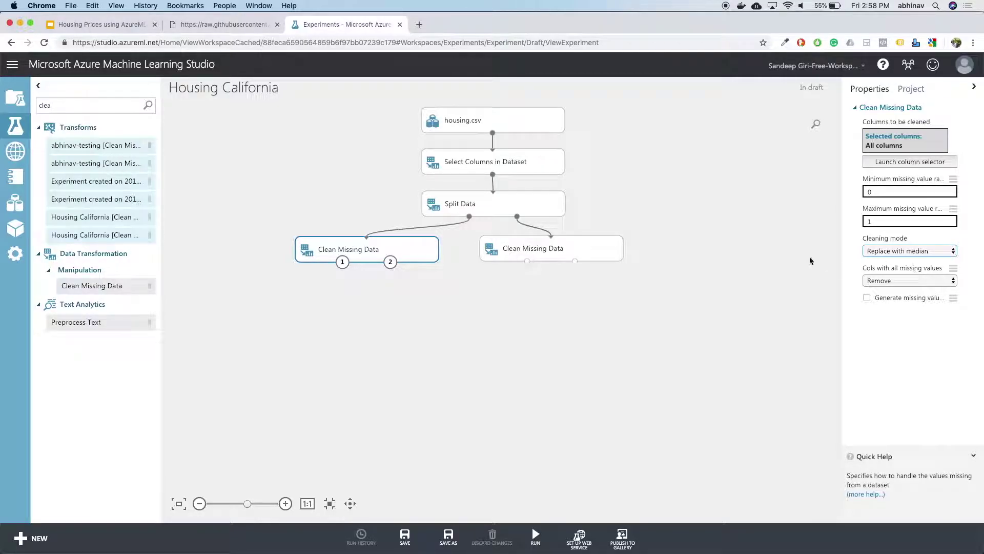
pyautogui.click(610, 254)
pyautogui.click(912, 251)
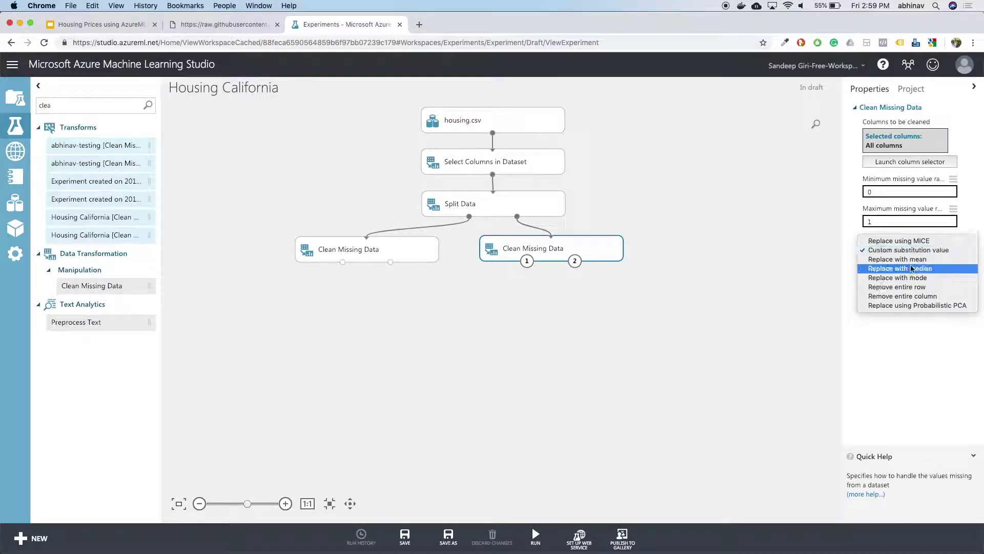
pyautogui.click(911, 267)
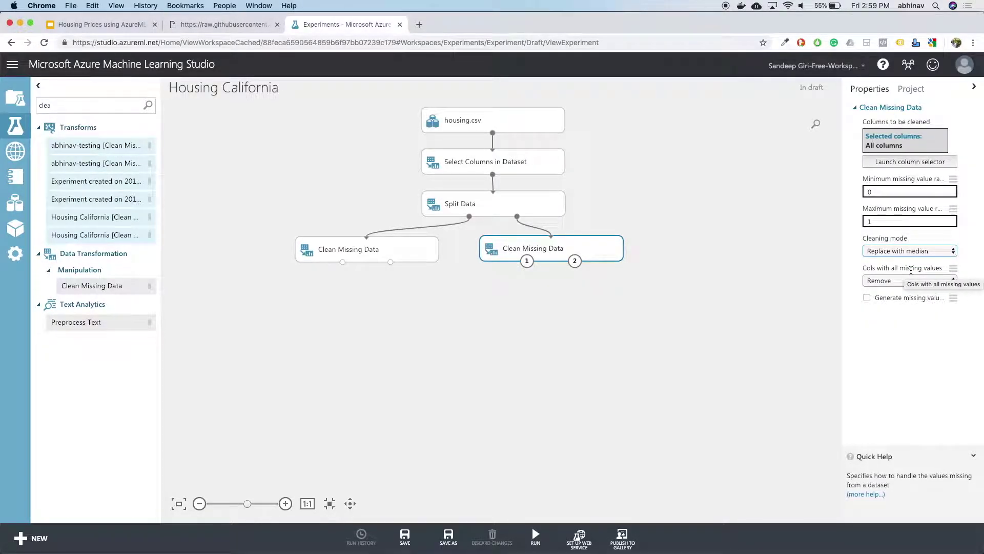
# For the Clean Missing Data module on Split Data's first output, start the column selection from no columns and include by column names.
pyautogui.click(418, 251)
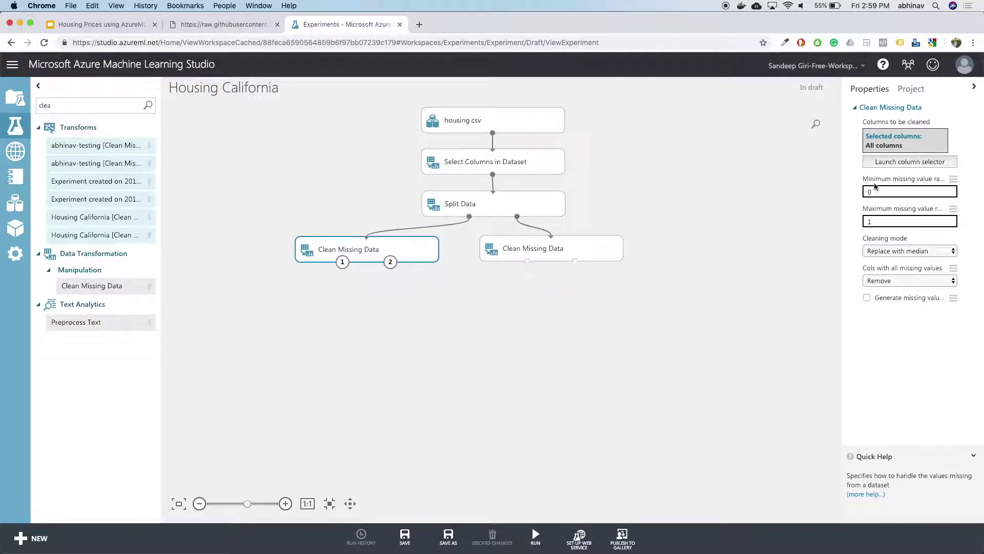
pyautogui.click(904, 163)
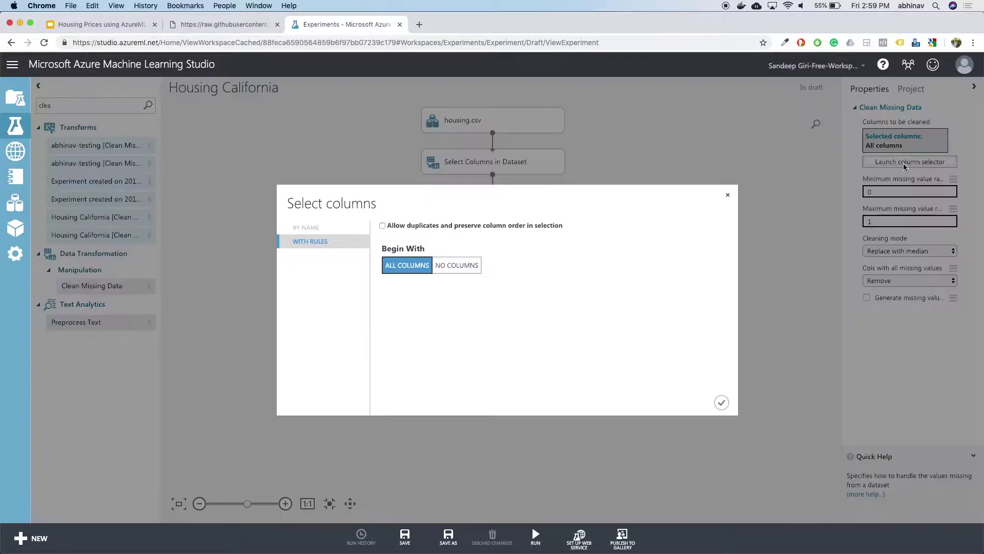
pyautogui.click(457, 265)
pyautogui.click(461, 290)
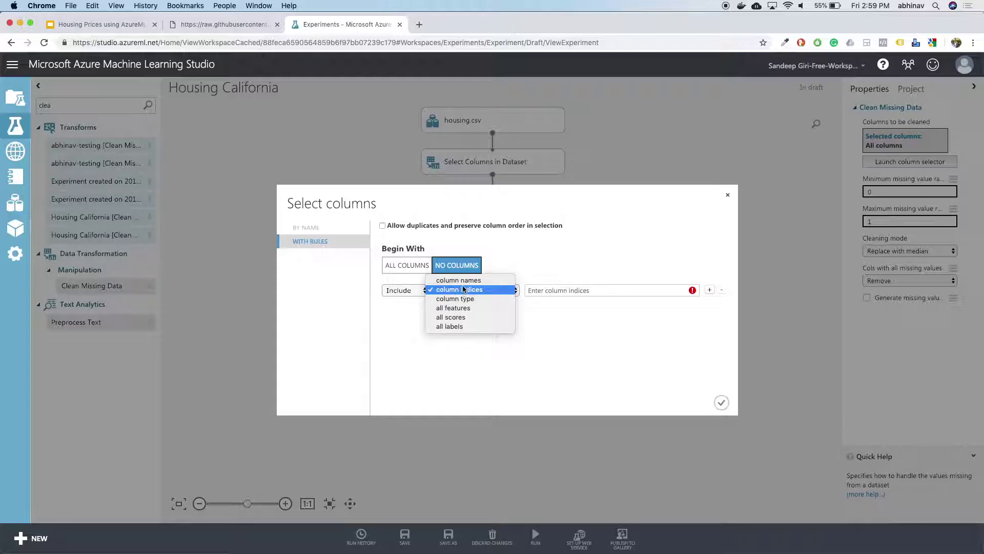
pyautogui.click(467, 285)
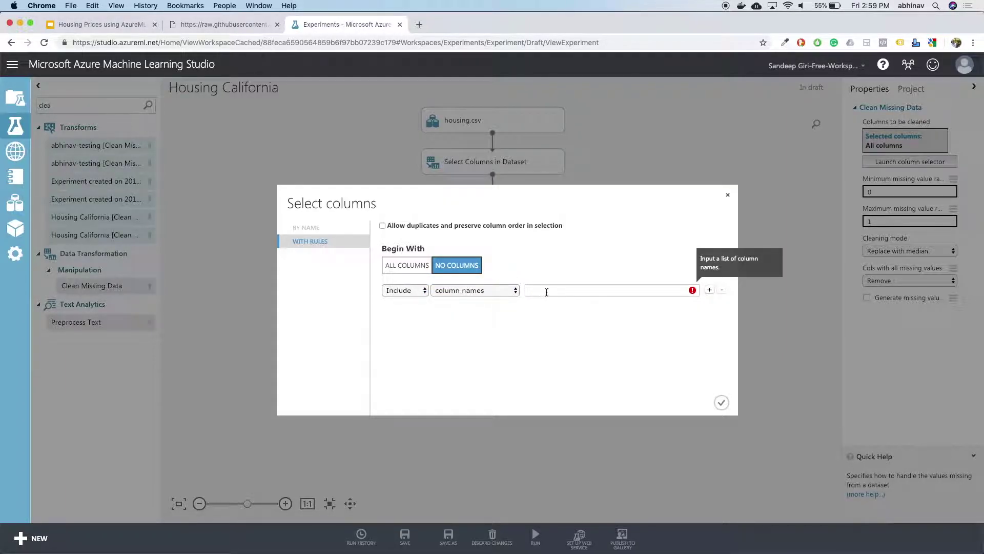
# Include longitude, latitude, housing_median_age, total_rooms, total_bedrooms, population, households and median_income as the first Clean Missing Data module's columns.
pyautogui.click(710, 290)
pyautogui.click(619, 291)
pyautogui.click(584, 304)
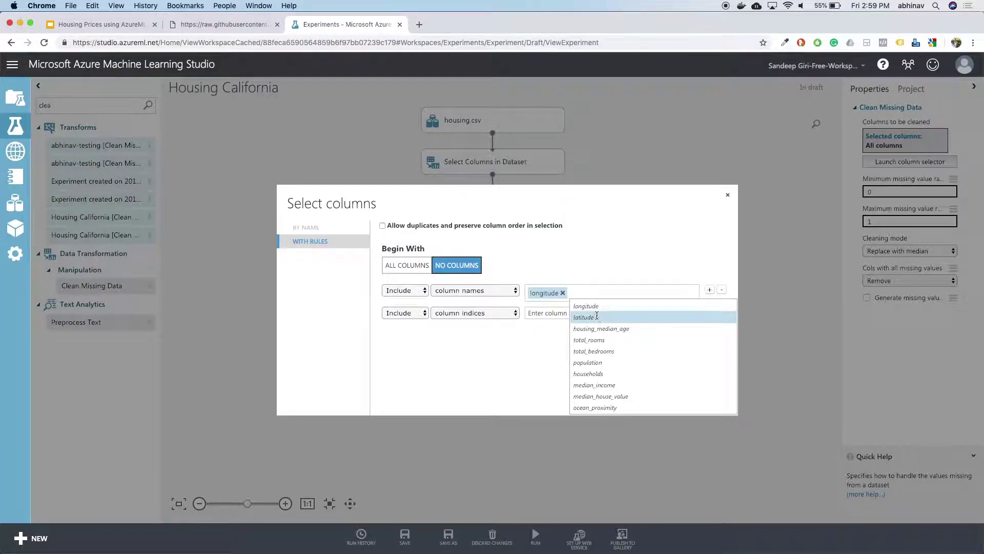
pyautogui.click(605, 317)
pyautogui.click(620, 330)
pyautogui.click(610, 341)
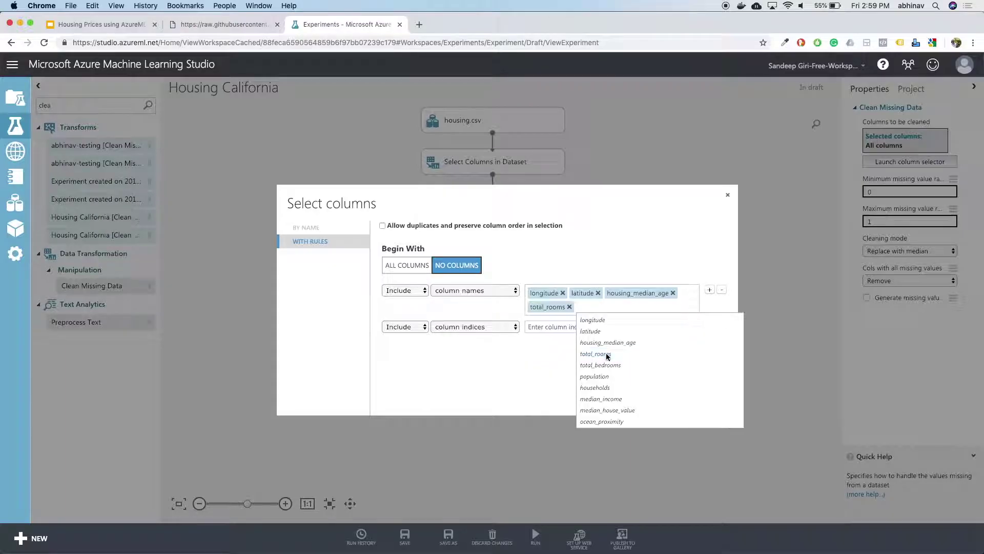
pyautogui.click(606, 364)
pyautogui.click(596, 378)
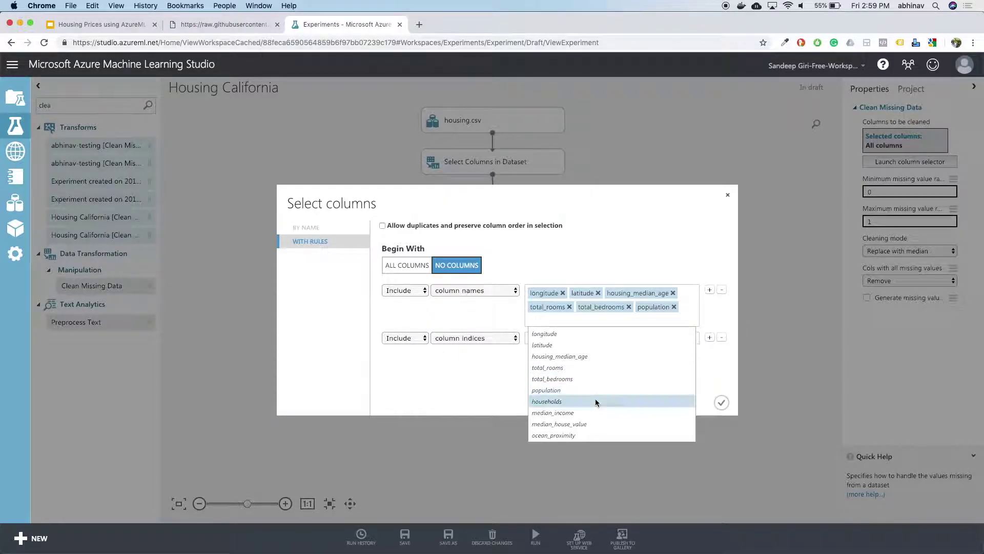
pyautogui.click(595, 390)
pyautogui.click(598, 413)
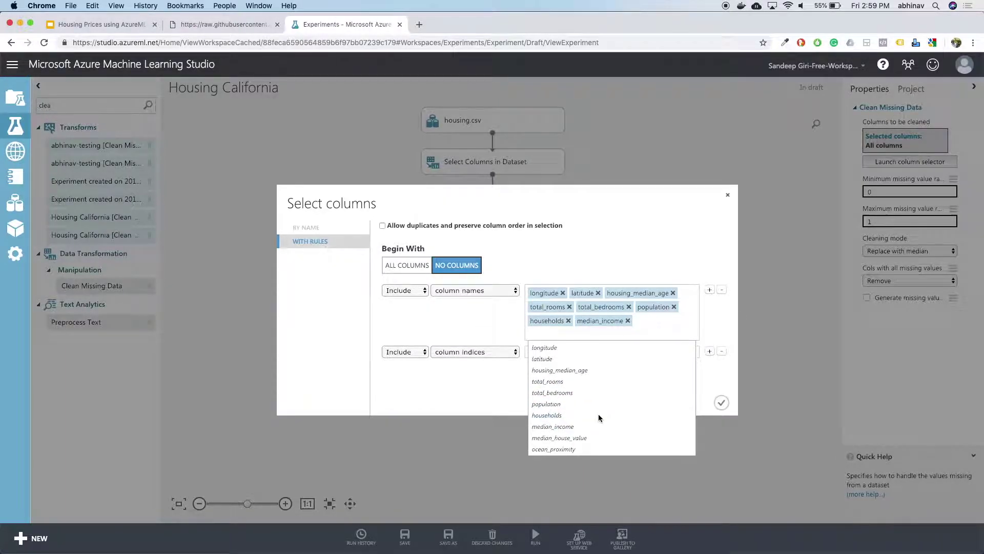
pyautogui.click(649, 270)
pyautogui.click(721, 352)
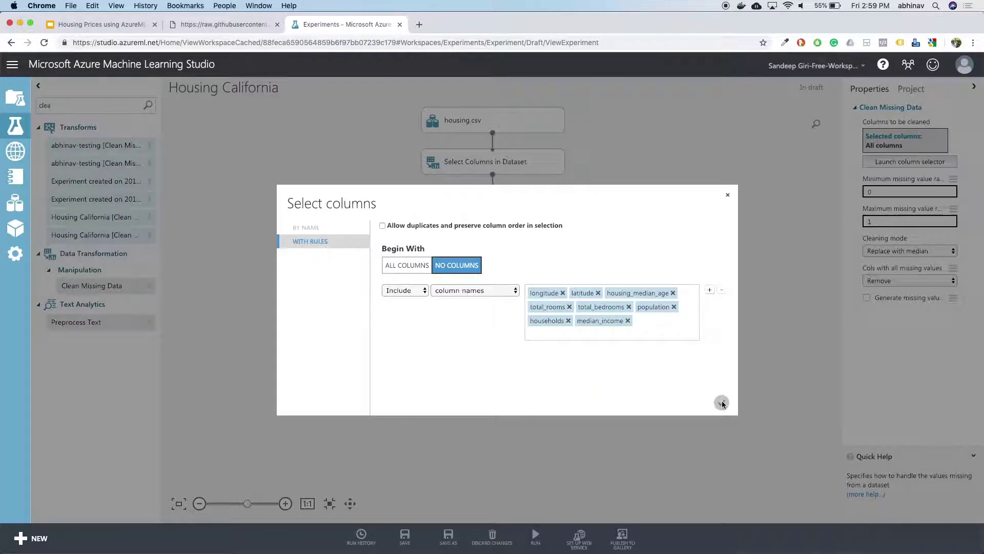
pyautogui.click(722, 403)
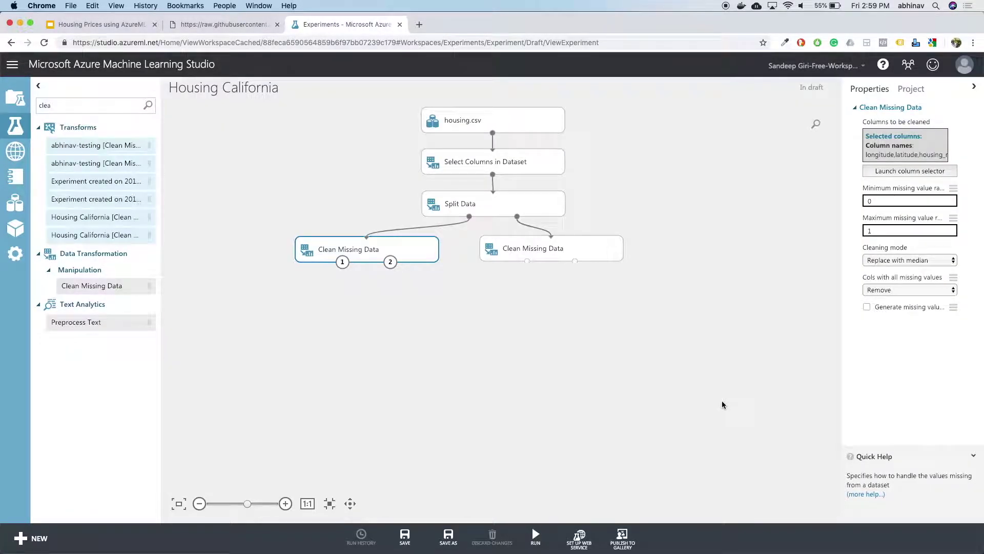
# For the Clean Missing Data module on Split Data's second output, begin the column selection with no columns and include by column names.
pyautogui.click(529, 248)
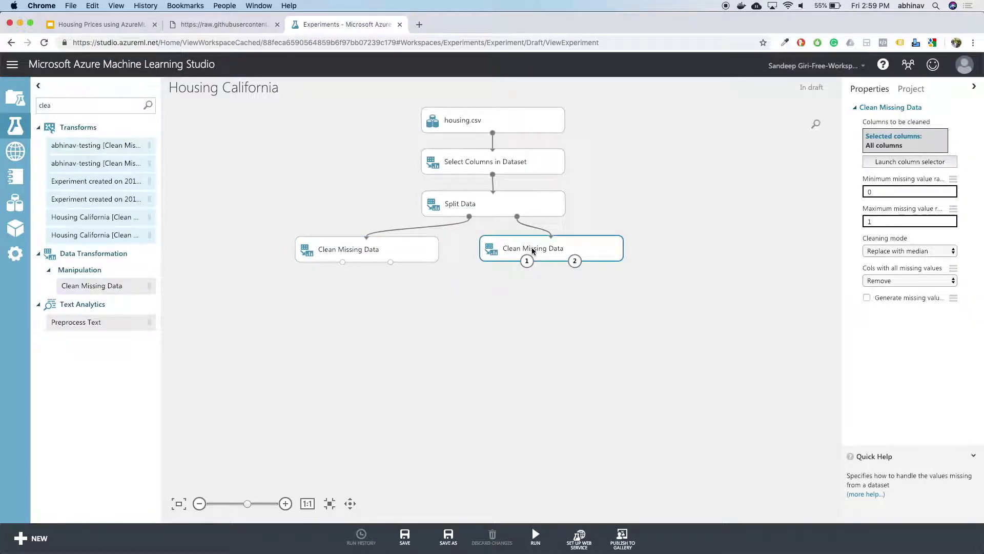
pyautogui.click(888, 163)
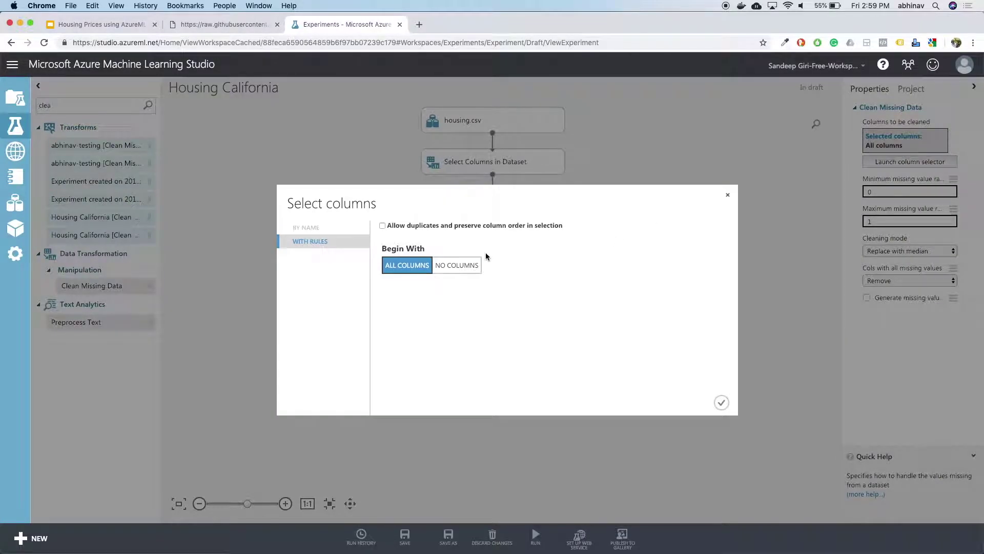
pyautogui.click(456, 266)
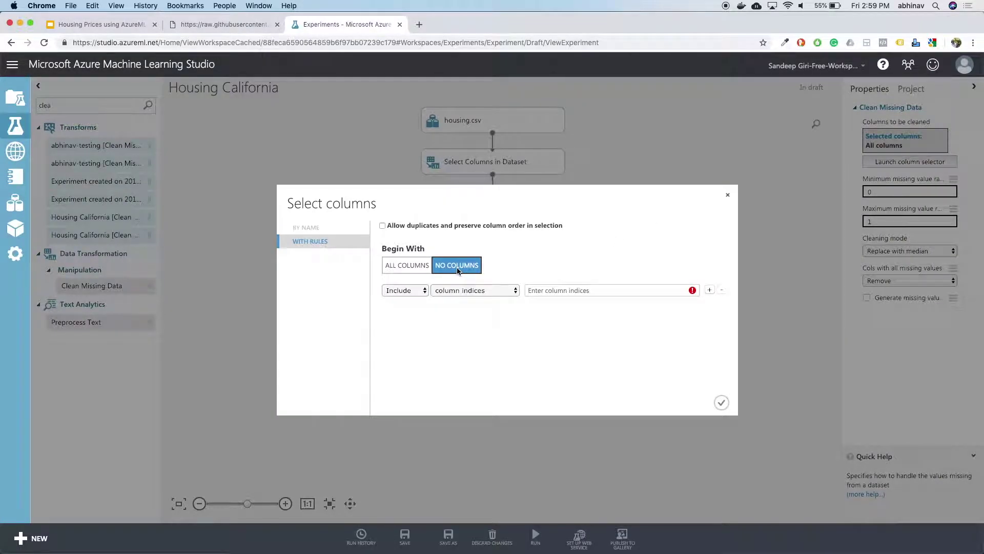
pyautogui.click(510, 289)
pyautogui.click(505, 278)
pyautogui.click(559, 293)
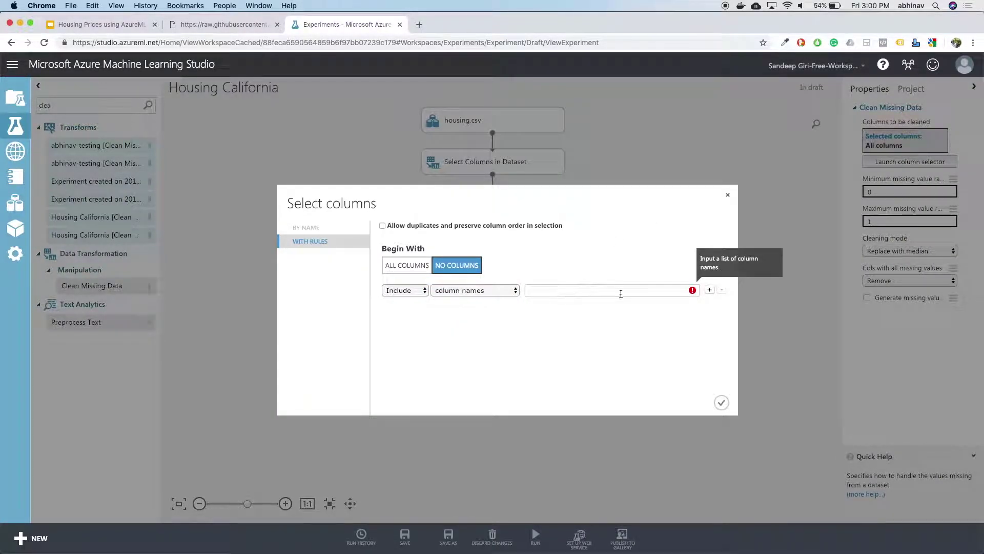
# Include longitude, latitude, housing_median_age, total_rooms, total_bedrooms, population, median_income and households as the second Clean Missing Data module's columns.
pyautogui.click(710, 291)
pyautogui.click(653, 290)
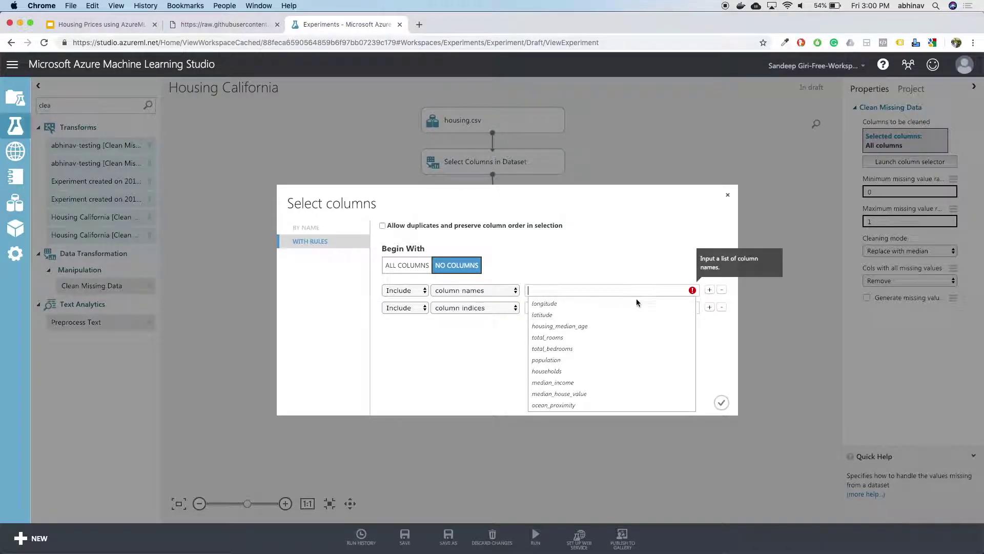
pyautogui.click(636, 302)
pyautogui.click(623, 316)
pyautogui.click(629, 327)
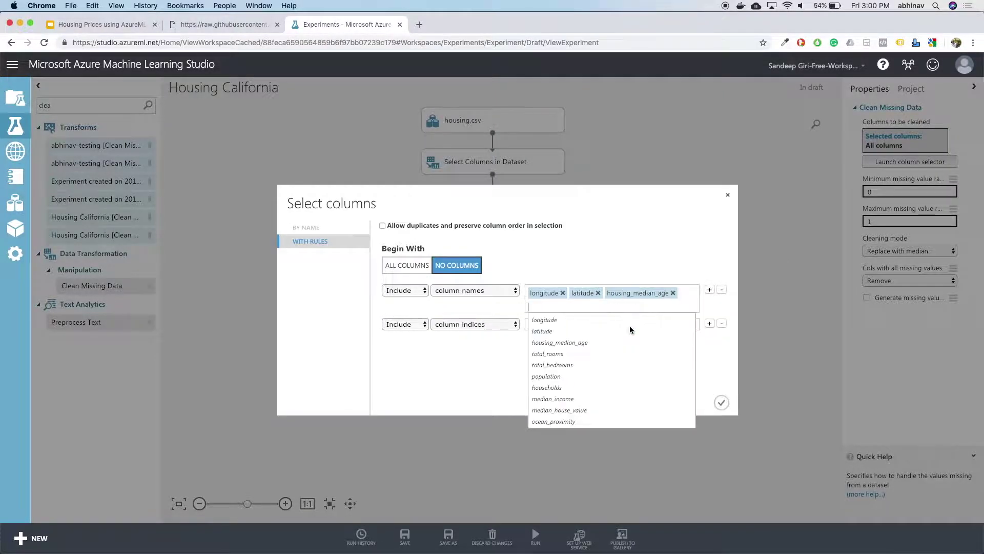
pyautogui.click(623, 354)
pyautogui.click(624, 364)
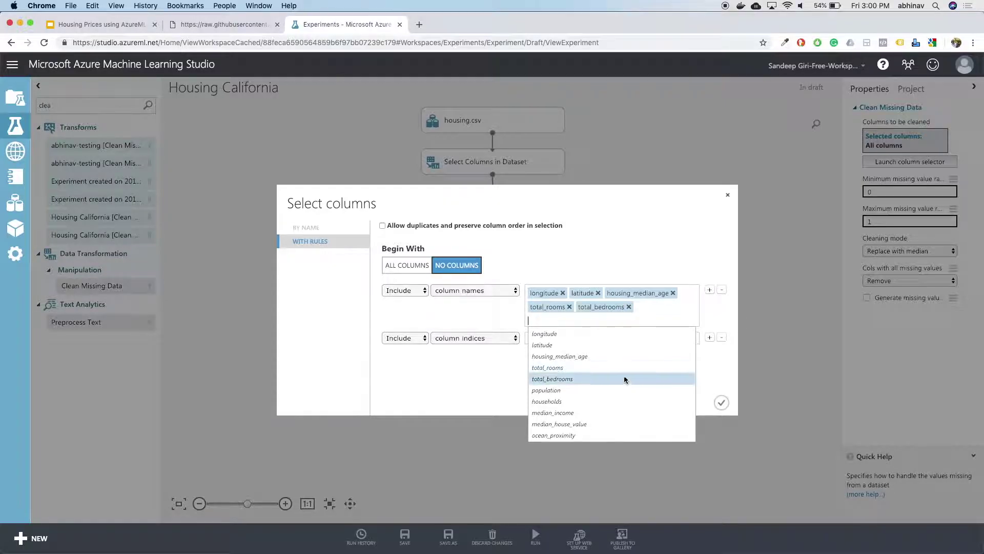
pyautogui.click(624, 392)
pyautogui.click(624, 412)
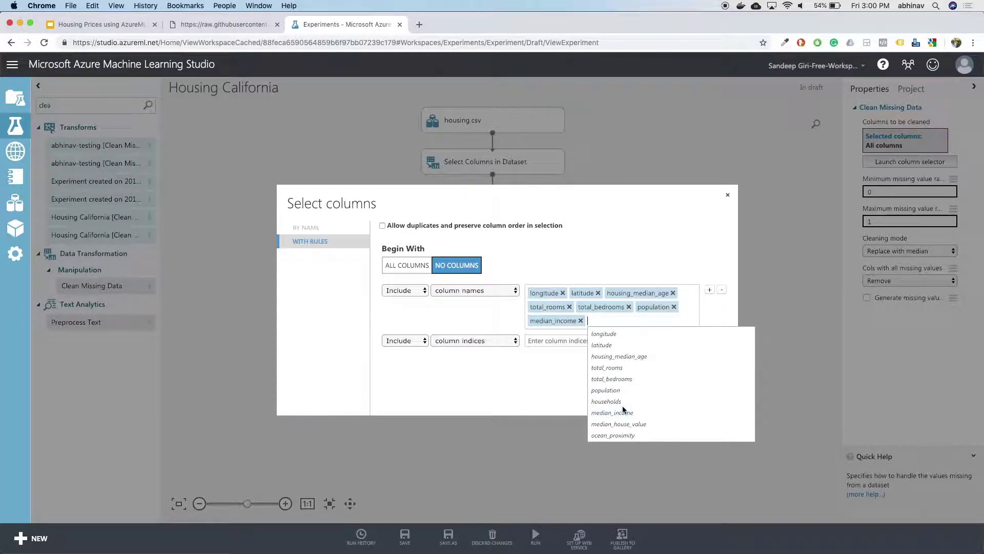
pyautogui.click(633, 401)
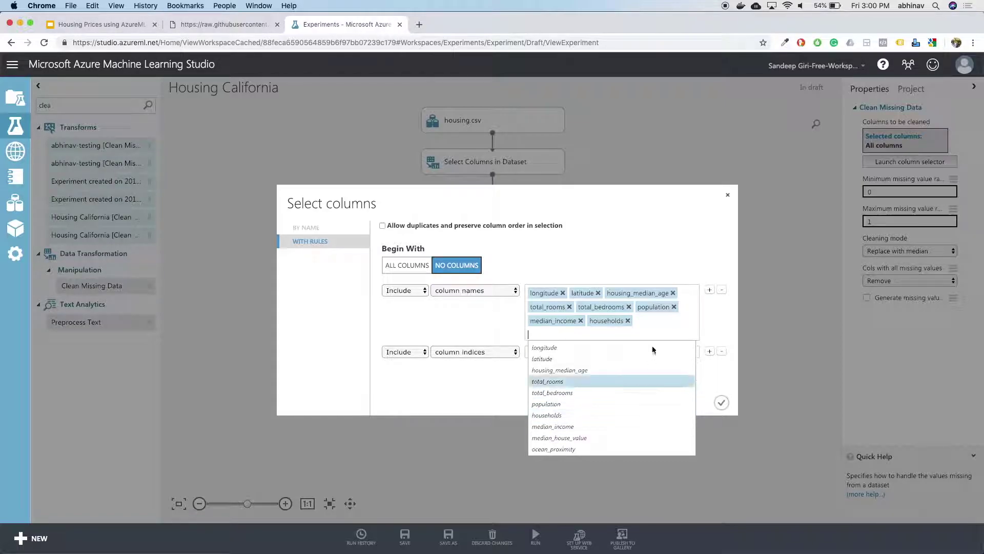
pyautogui.click(670, 254)
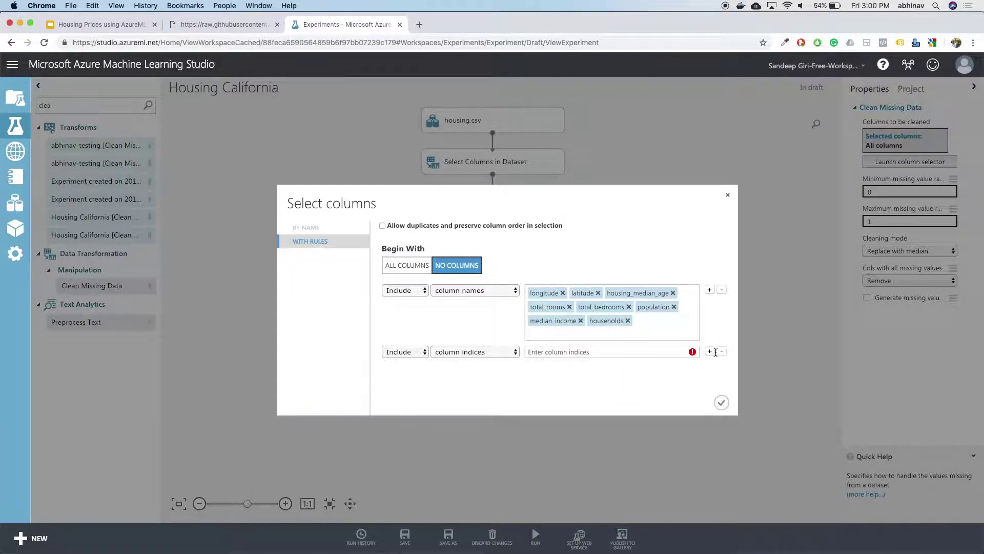
pyautogui.click(721, 353)
pyautogui.press('Return')
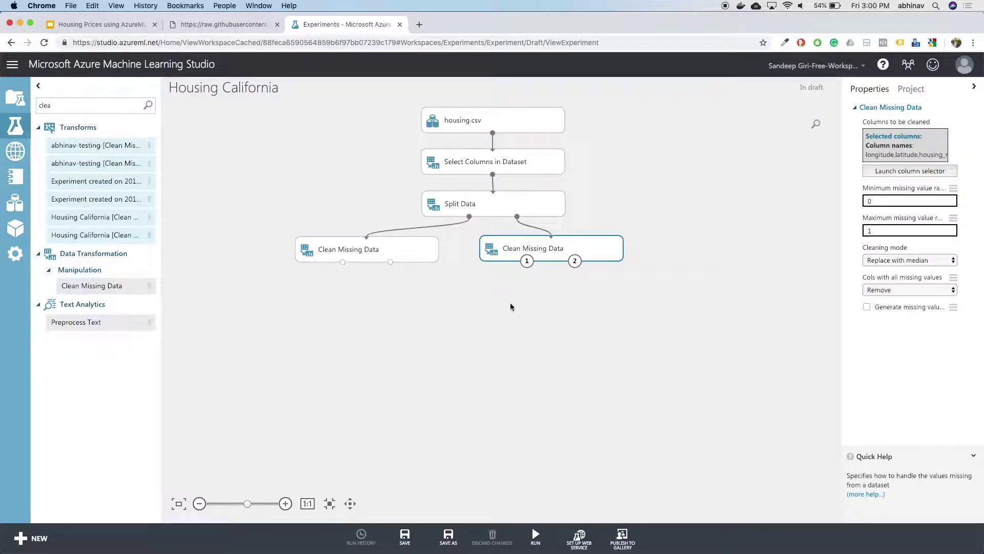
# Add two Normalize Data modules and connect each one to the first output of a different Clean Missing Data module.
pyautogui.write('nor')
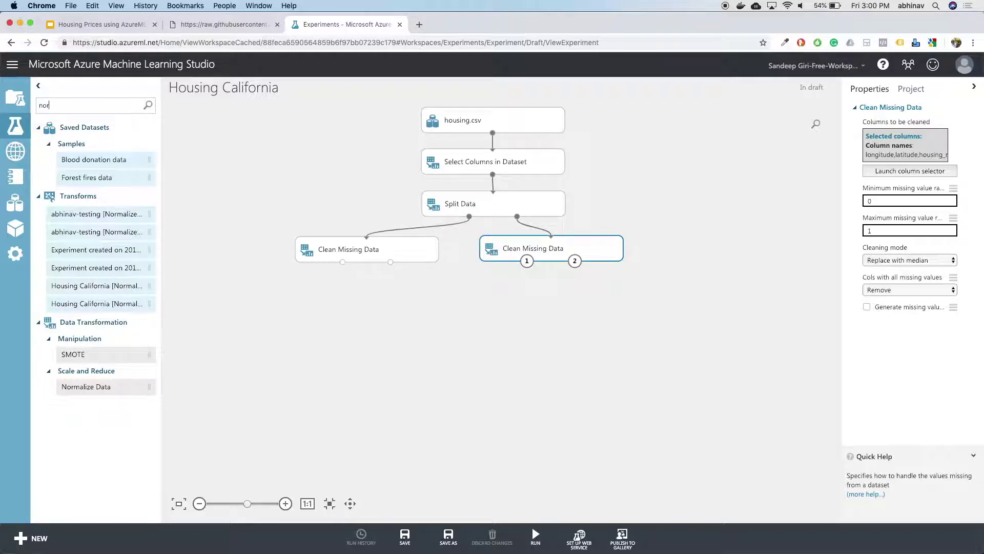
pyautogui.write('m')
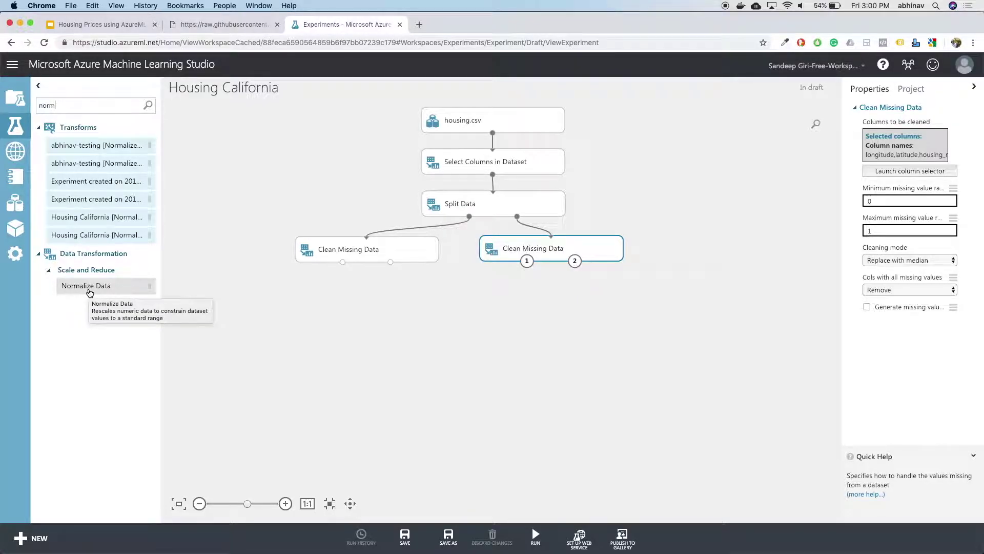
pyautogui.moveTo(90, 292); pyautogui.dragTo(362, 298)
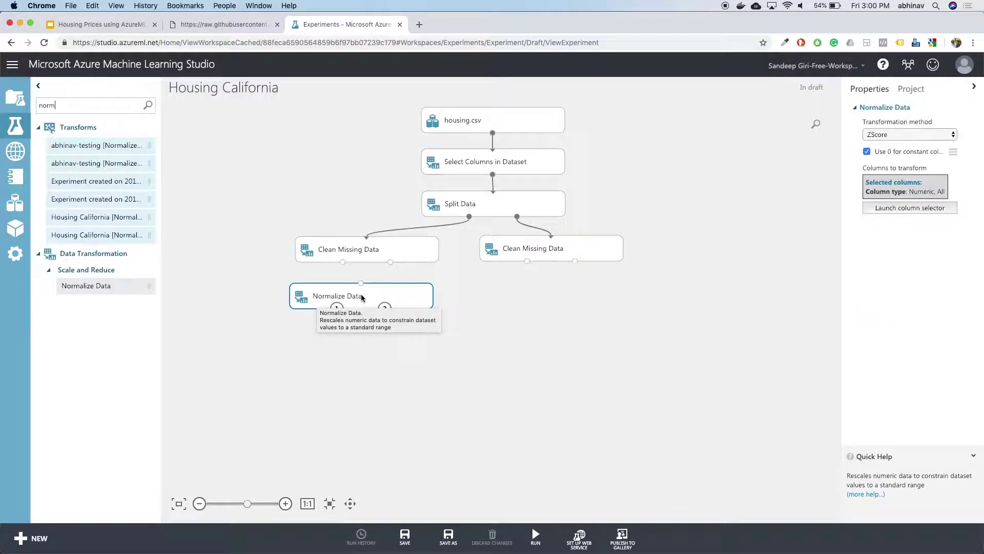
pyautogui.moveTo(127, 288); pyautogui.dragTo(554, 296)
pyautogui.moveTo(362, 283); pyautogui.dragTo(343, 262)
pyautogui.moveTo(554, 282); pyautogui.dragTo(528, 262)
# Keep ZScore on both Normalize Data modules and make the module on Split Data's first branch include columns by column names.
pyautogui.click(395, 302)
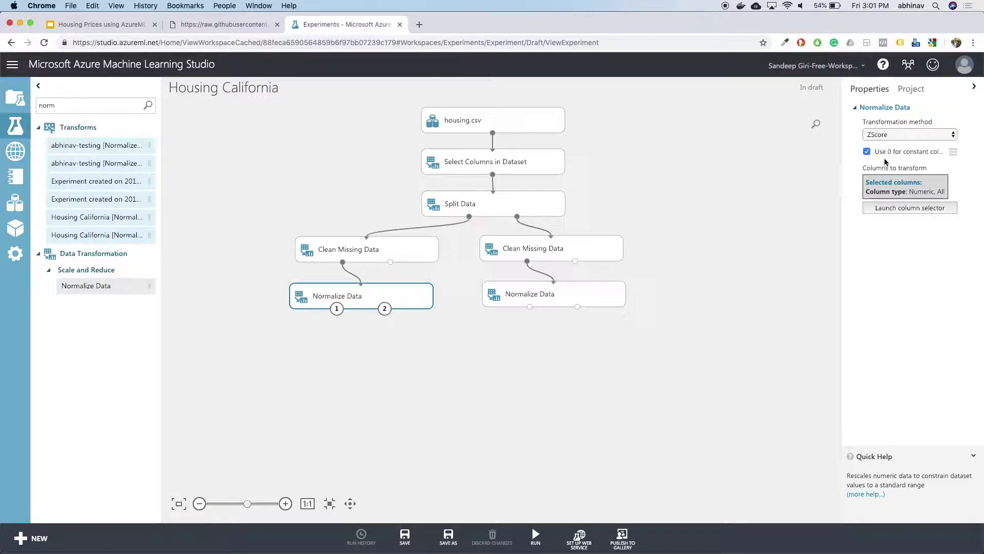
pyautogui.click(904, 136)
pyautogui.click(553, 294)
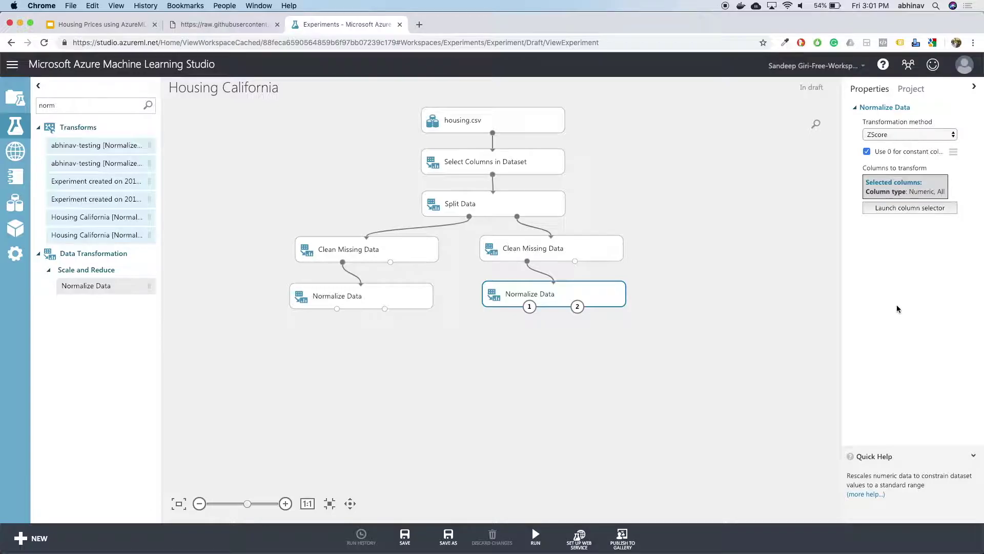
pyautogui.click(398, 295)
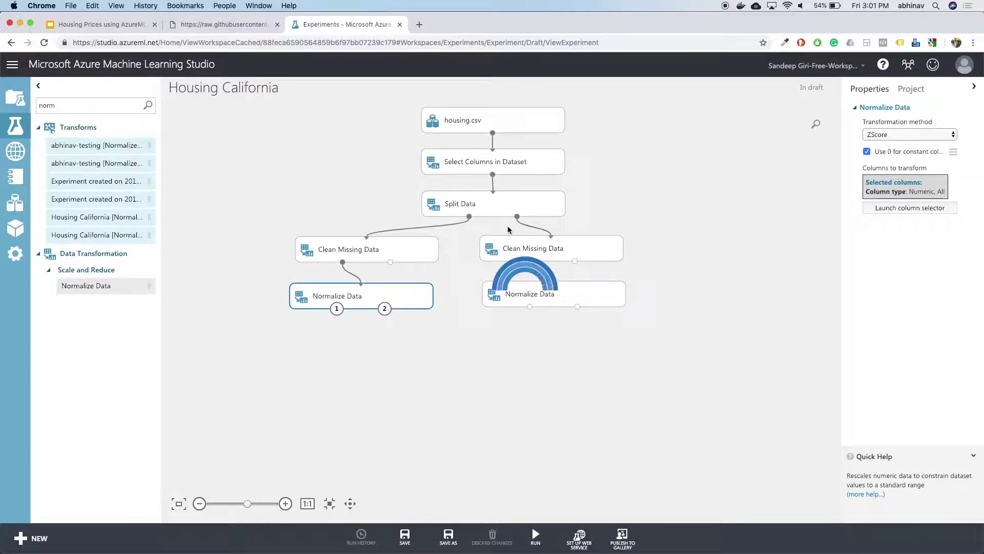
pyautogui.click(910, 208)
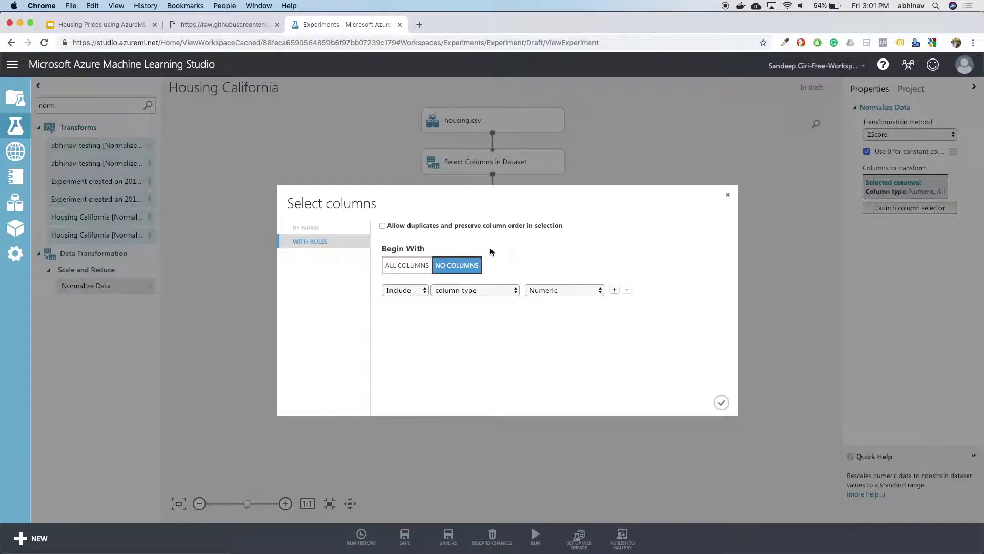
pyautogui.click(475, 288)
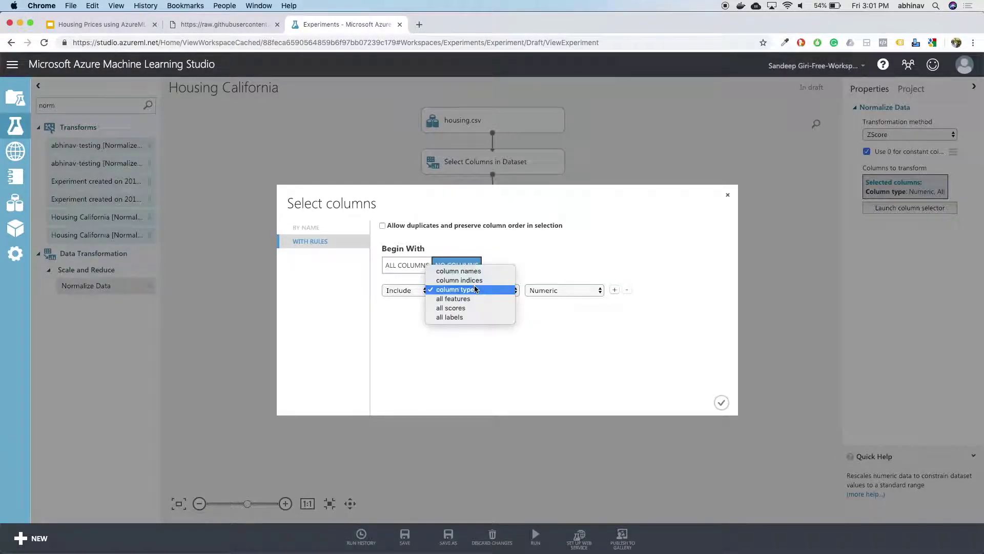
pyautogui.click(476, 270)
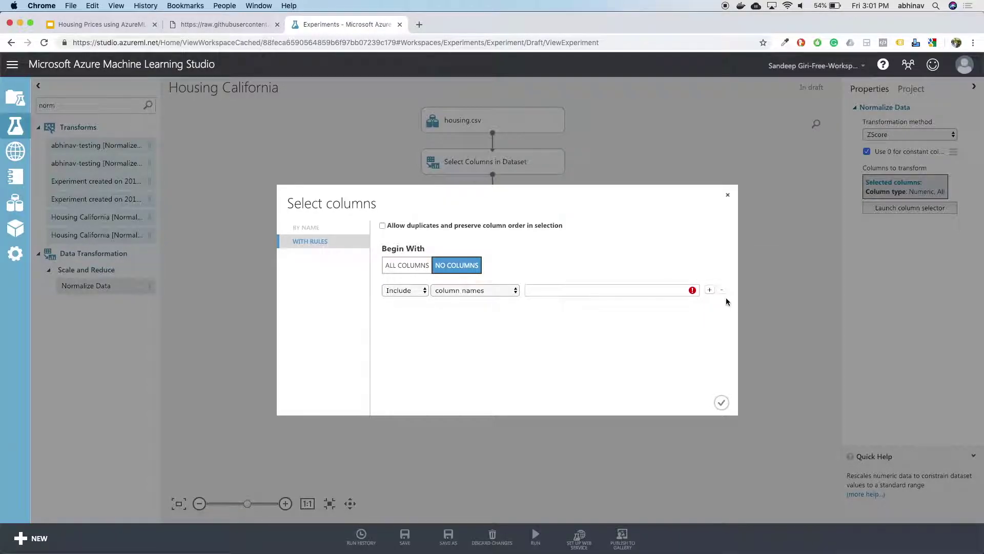
# Include longitude, latitude, housing_median_age, total_rooms, total_bedrooms, population, households and median_income as the first Normalize Data module's columns.
pyautogui.click(710, 291)
pyautogui.click(600, 291)
pyautogui.click(601, 299)
pyautogui.click(602, 316)
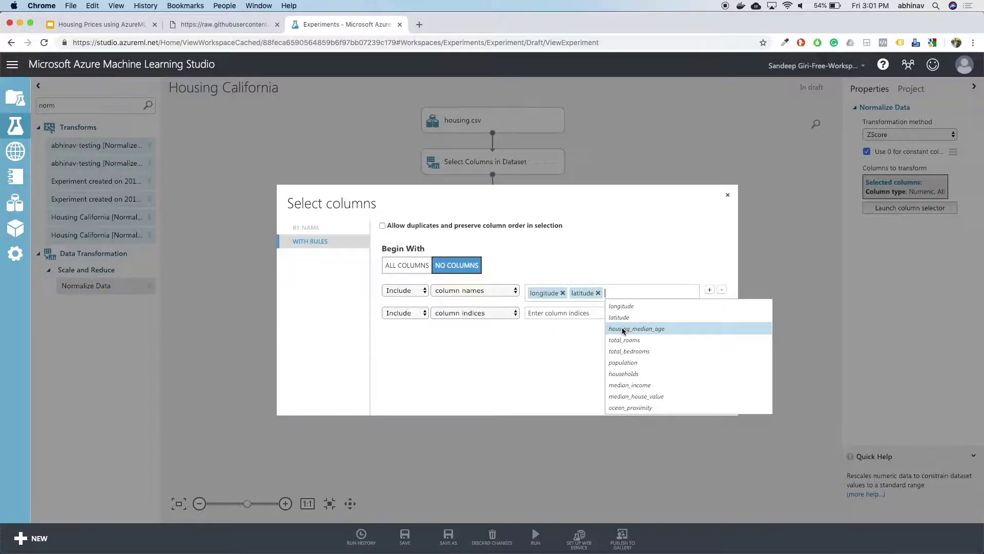
pyautogui.click(621, 330)
pyautogui.click(610, 354)
pyautogui.click(608, 364)
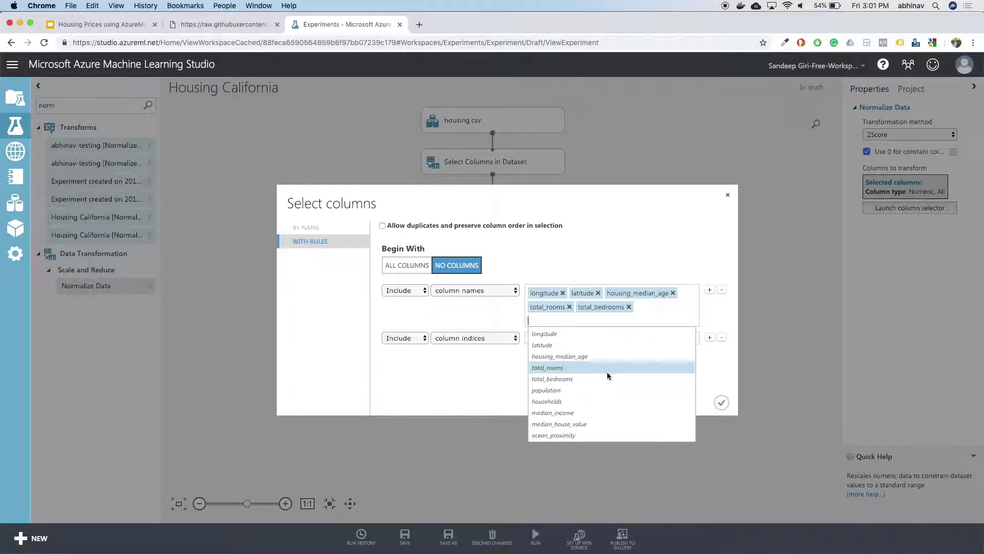
pyautogui.click(605, 391)
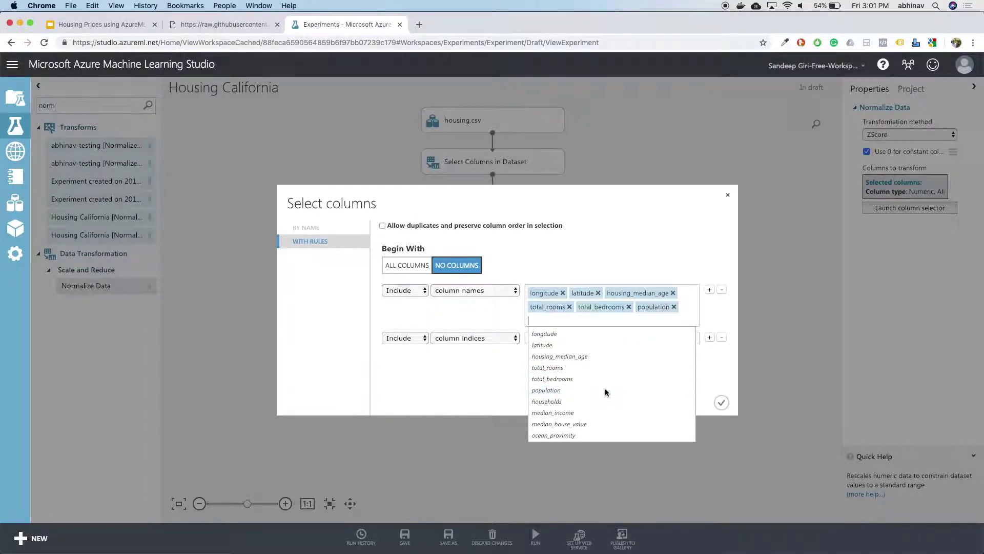
pyautogui.click(577, 402)
pyautogui.click(589, 426)
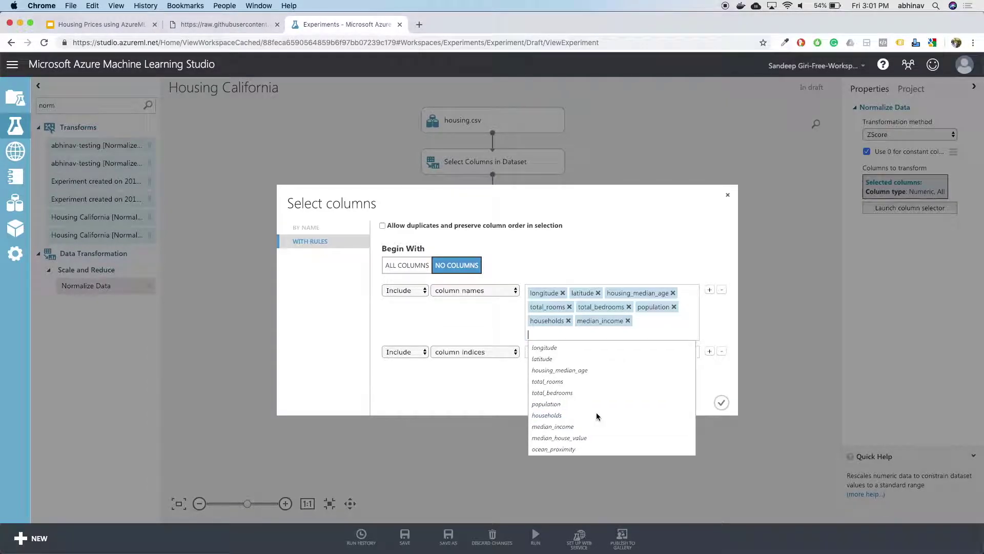
pyautogui.click(640, 250)
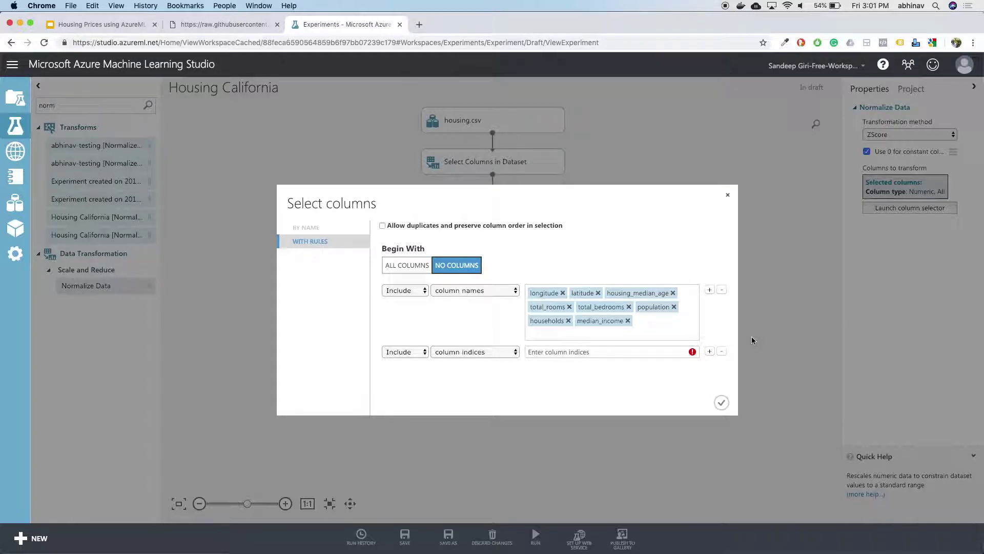
pyautogui.click(722, 352)
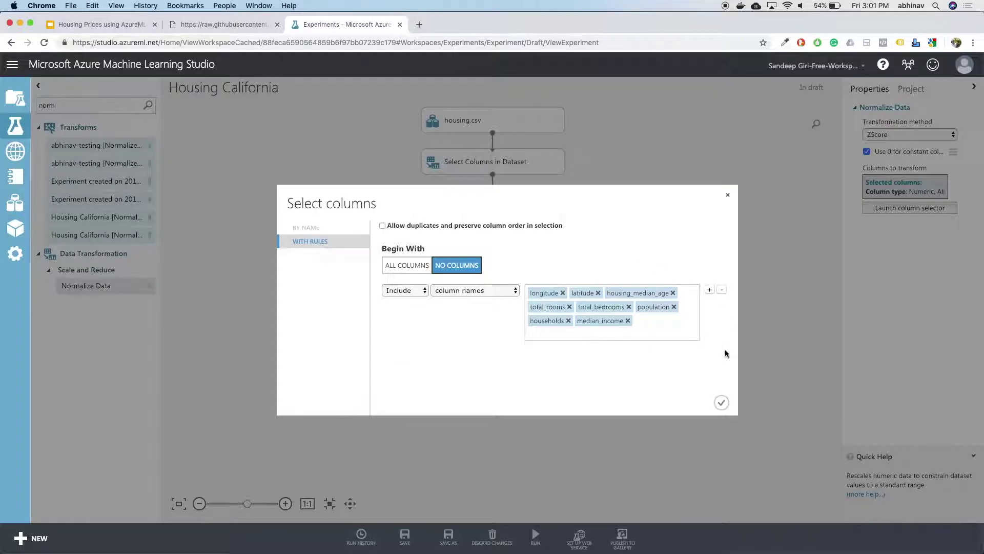
pyautogui.click(722, 402)
# For the Normalize Data module on Split Data's second branch, set the column selection rule to include by column names.
pyautogui.click(581, 293)
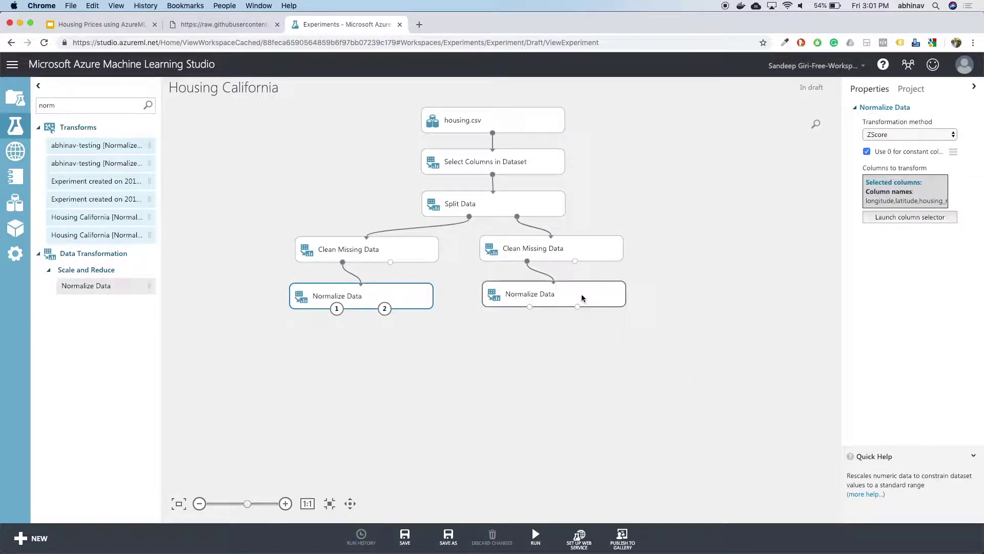
pyautogui.click(904, 208)
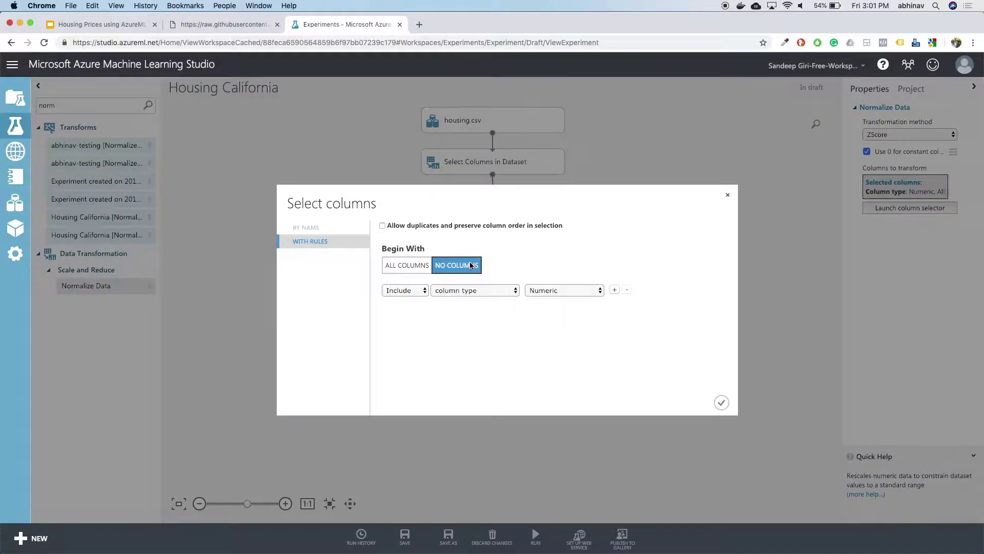
pyautogui.click(476, 289)
pyautogui.click(479, 273)
# Include longitude, latitude, housing_median_age, total_rooms, total_bedrooms and population among the second Normalize Data module's columns.
pyautogui.click(709, 290)
pyautogui.click(631, 291)
pyautogui.click(630, 305)
pyautogui.click(631, 316)
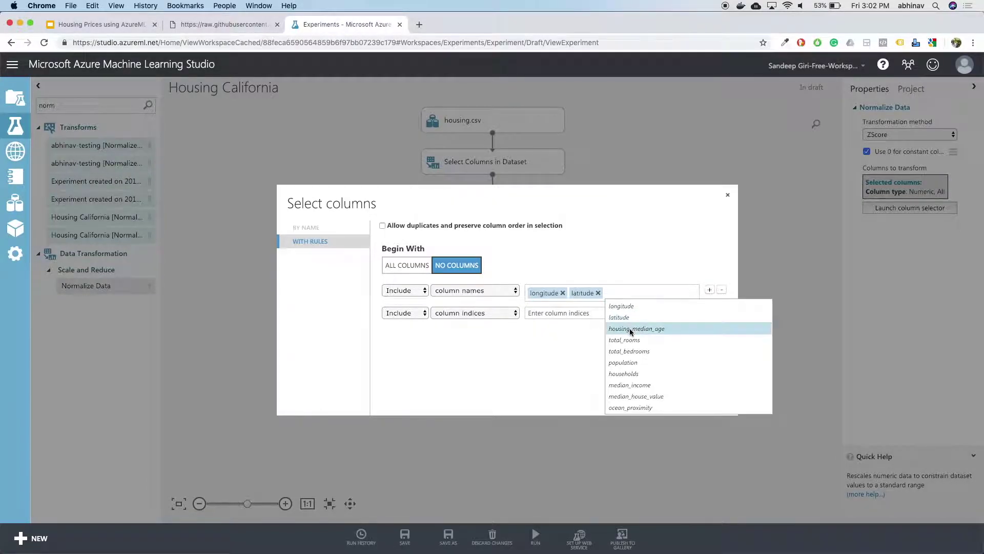
pyautogui.click(632, 328)
pyautogui.click(627, 359)
pyautogui.click(628, 366)
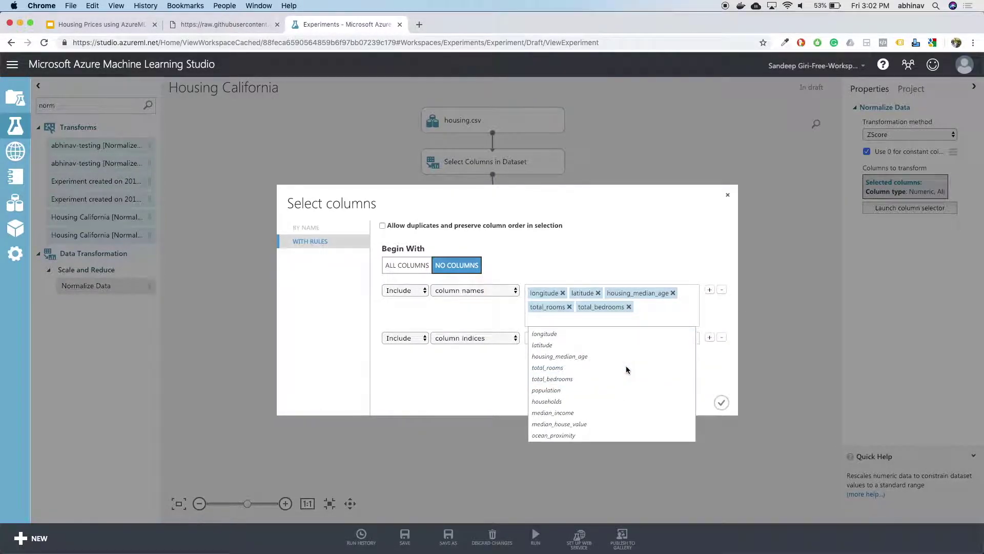
pyautogui.click(626, 391)
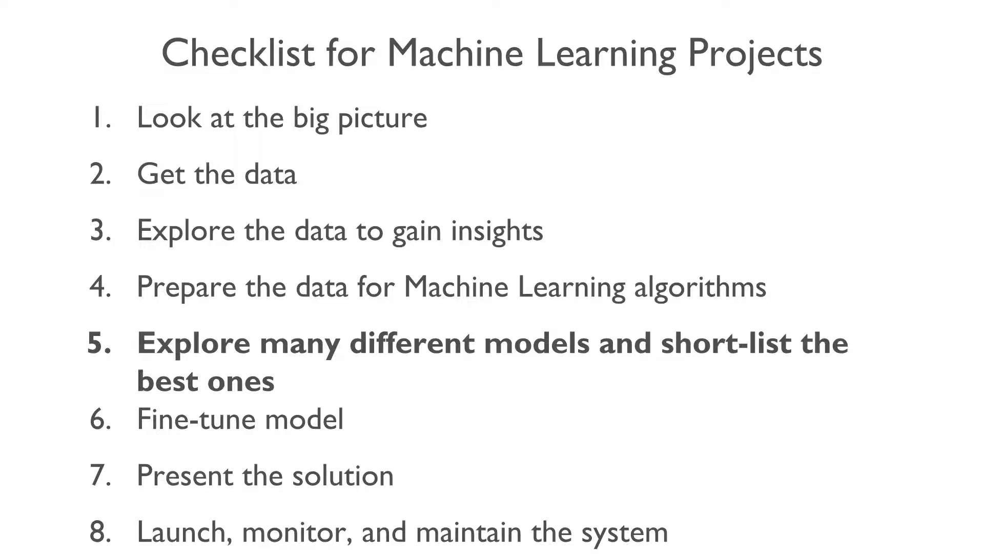
# Add Linear Regression and Train Model modules, feeding Train Model from Linear Regression and the first output of the first branch's Normalize Data.
pyautogui.scroll(-10, 88, 413)
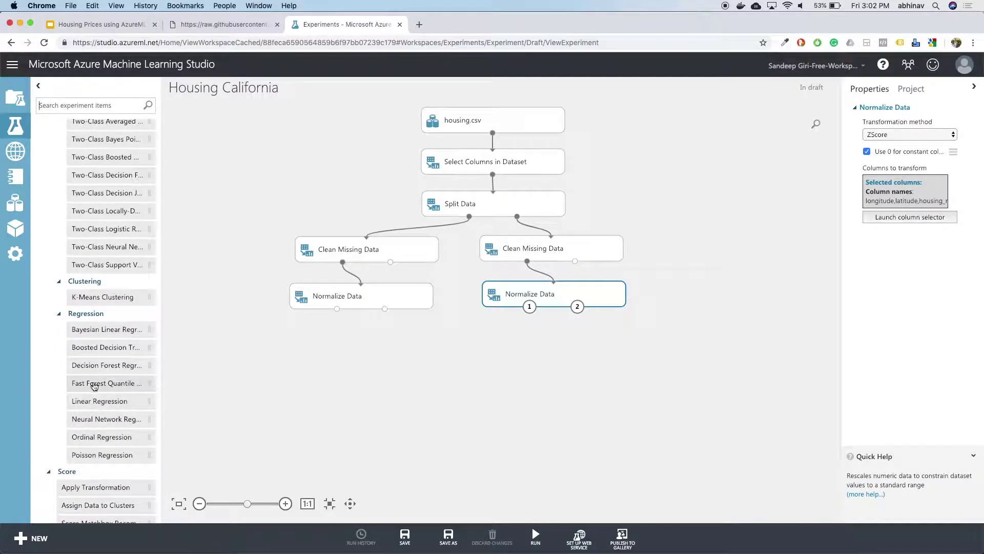
pyautogui.moveTo(93, 402); pyautogui.dragTo(262, 348)
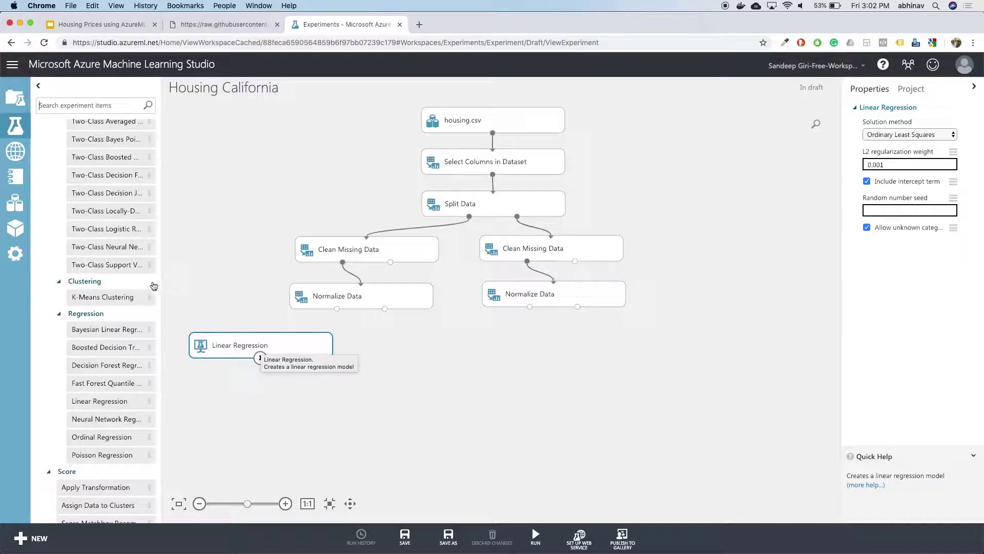
pyautogui.scroll(-3, 116, 345)
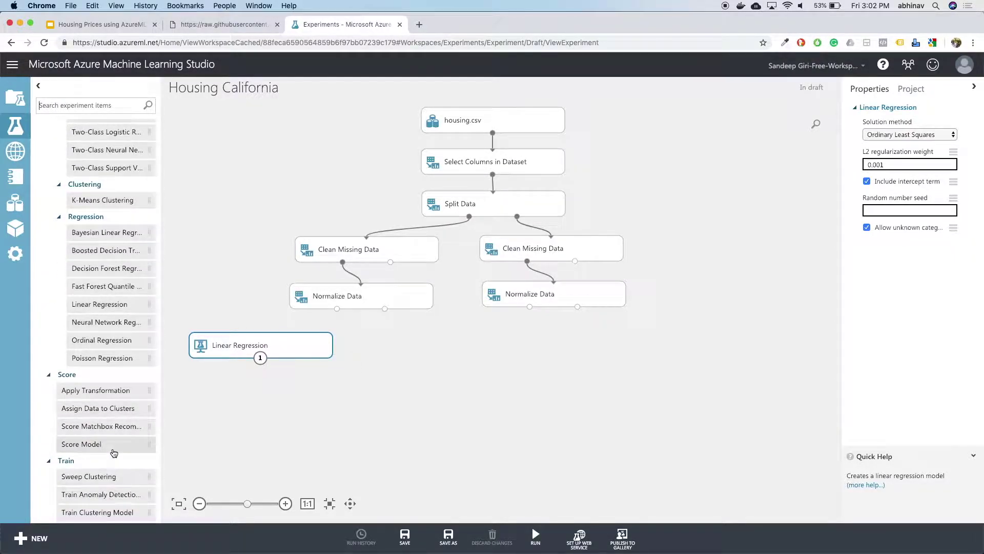
pyautogui.scroll(-2, 114, 453)
pyautogui.moveTo(92, 485); pyautogui.dragTo(406, 379)
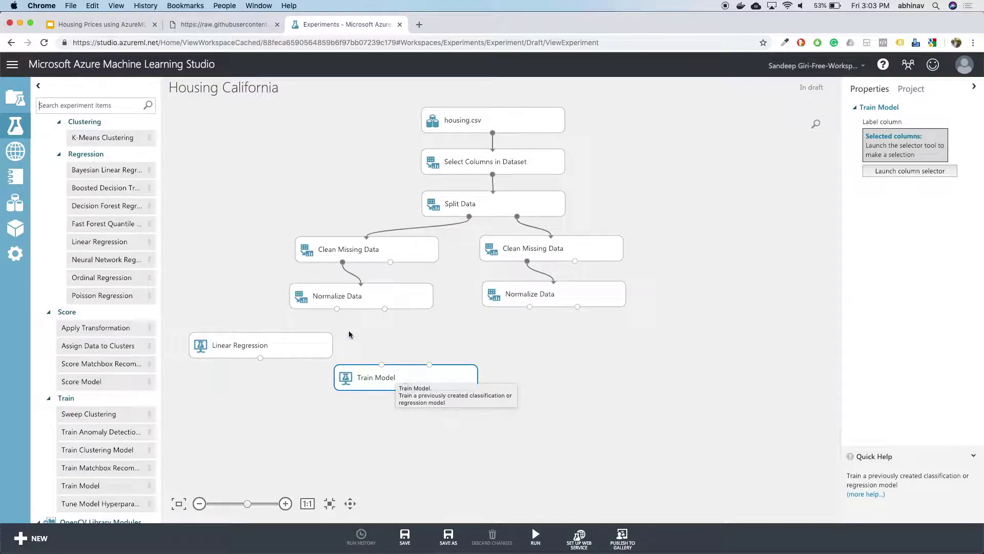
pyautogui.moveTo(261, 357); pyautogui.dragTo(382, 364)
pyautogui.moveTo(337, 309); pyautogui.dragTo(431, 366)
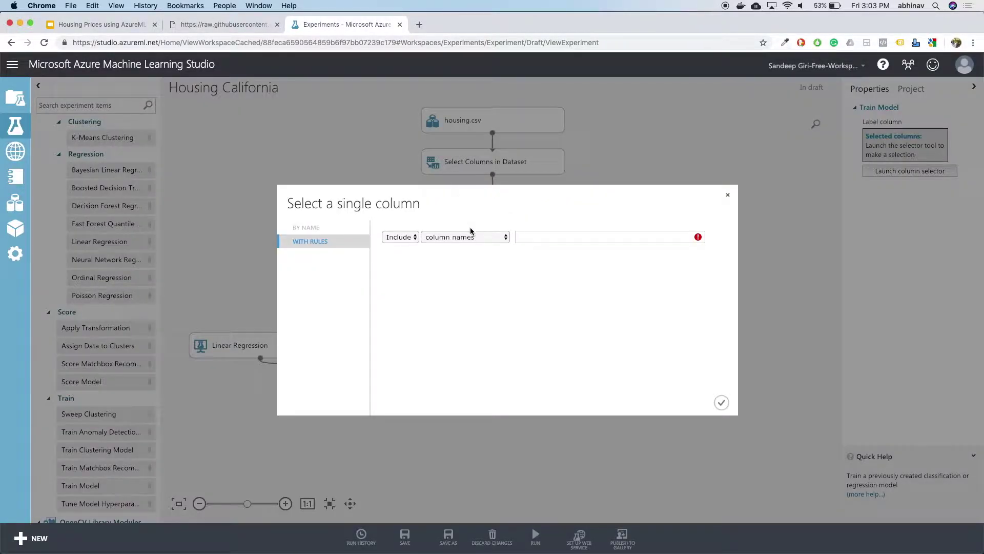
# Set median_house_value as the label column of the Train Model module.
pyautogui.click(533, 237)
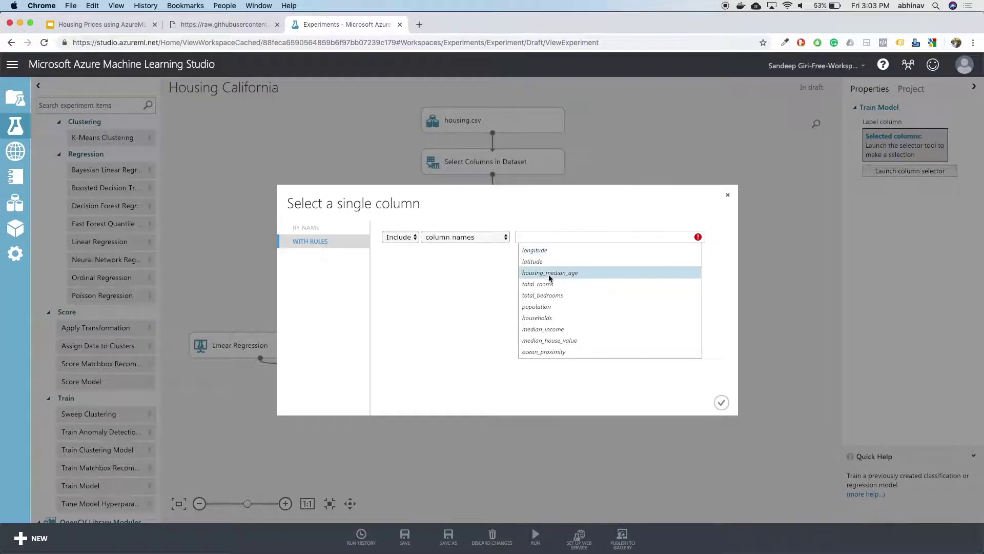
pyautogui.click(559, 340)
pyautogui.click(669, 389)
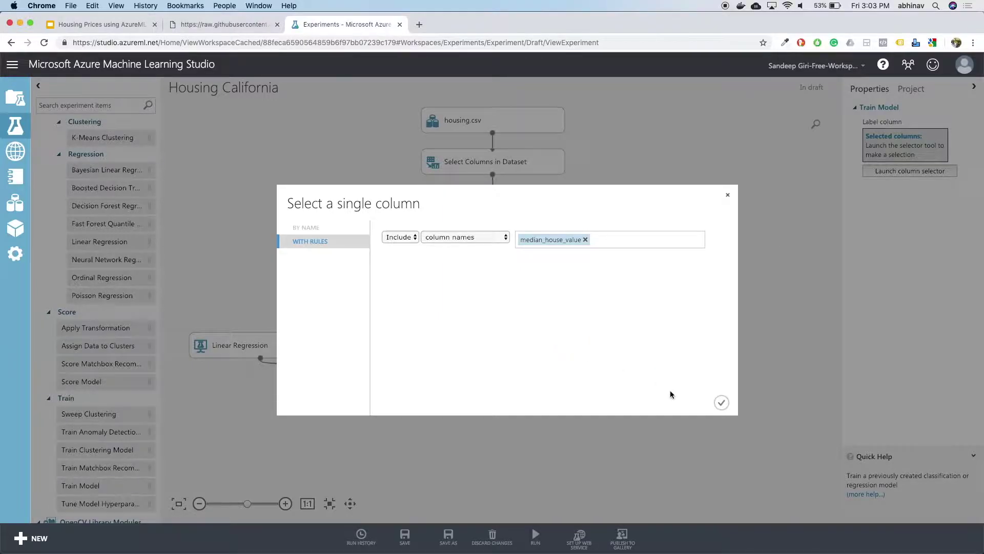
pyautogui.click(721, 402)
# Add a Cross Validate Model module fed by the Train Model output and the first branch's normalized dataset.
pyautogui.scroll(2, 103, 256)
pyautogui.click(90, 105)
pyautogui.write('cross')
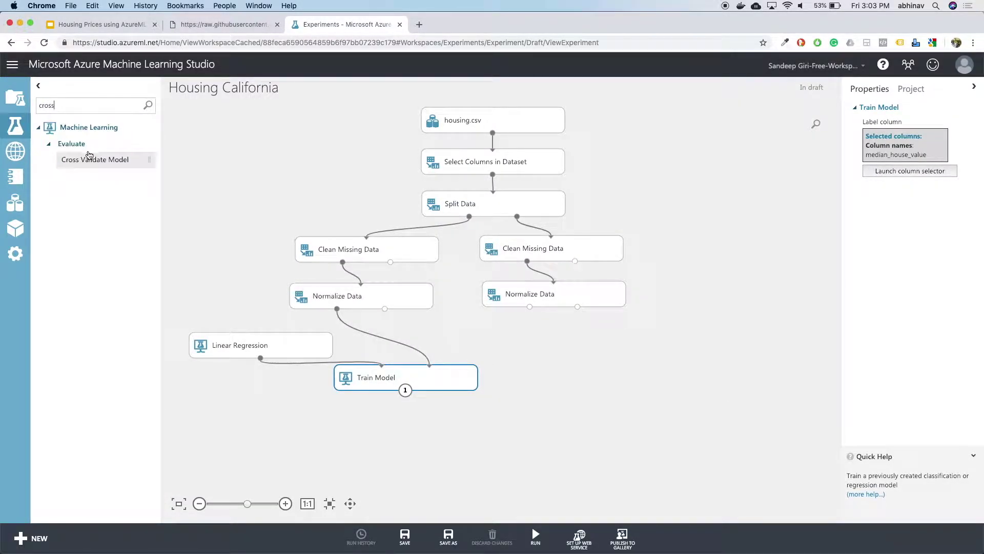
pyautogui.moveTo(87, 159); pyautogui.dragTo(303, 434)
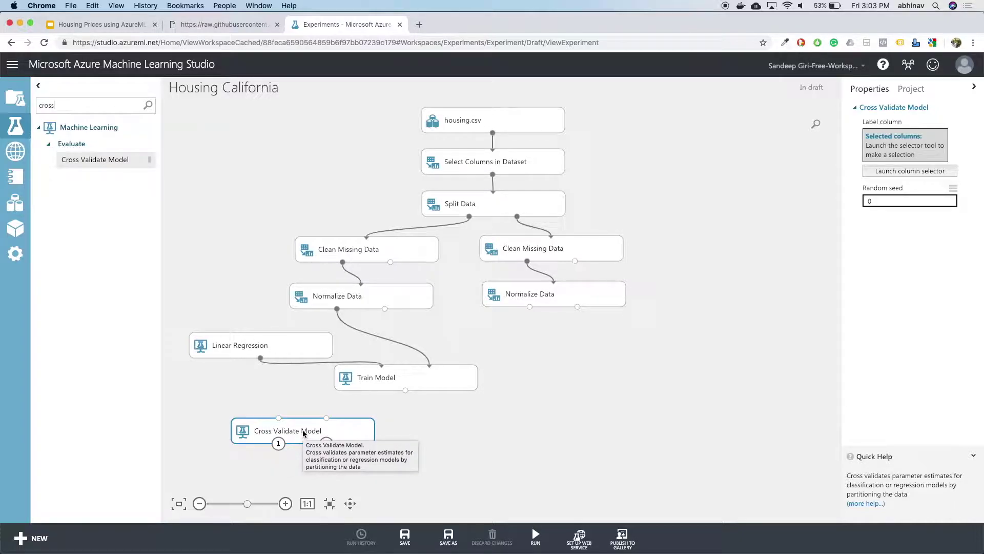
pyautogui.moveTo(405, 391); pyautogui.dragTo(279, 418)
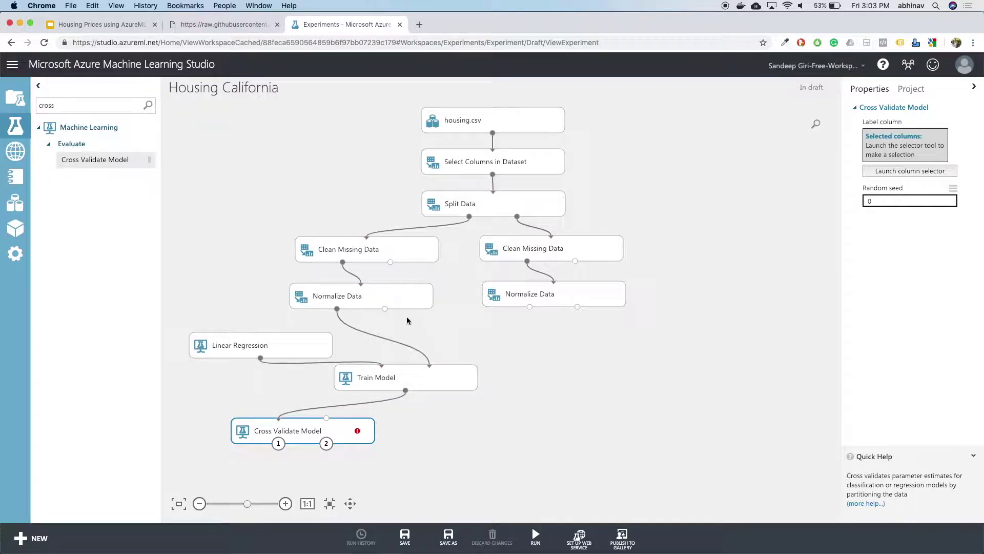
pyautogui.moveTo(337, 310); pyautogui.dragTo(327, 420)
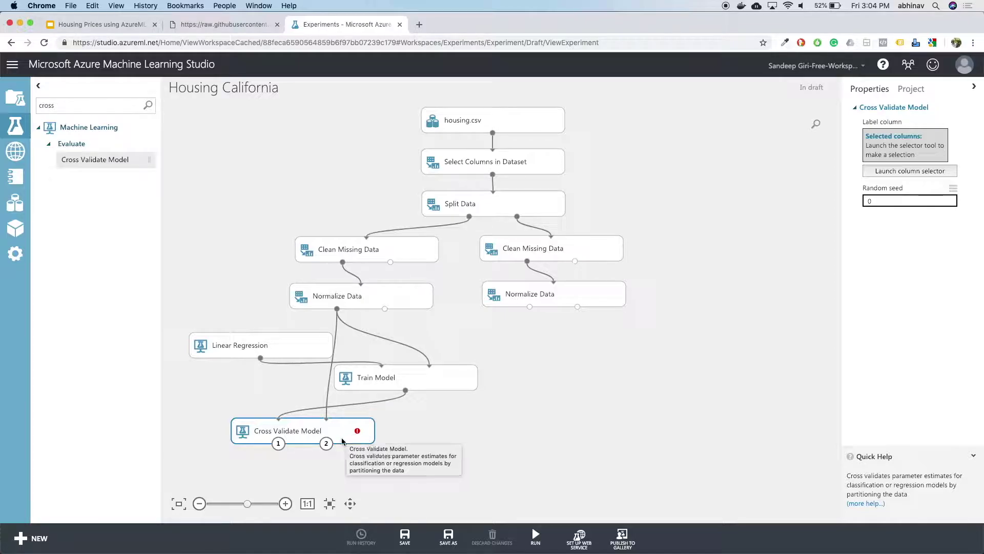
# Set median_house_value as the label column of the Cross Validate Model module.
pyautogui.click(887, 174)
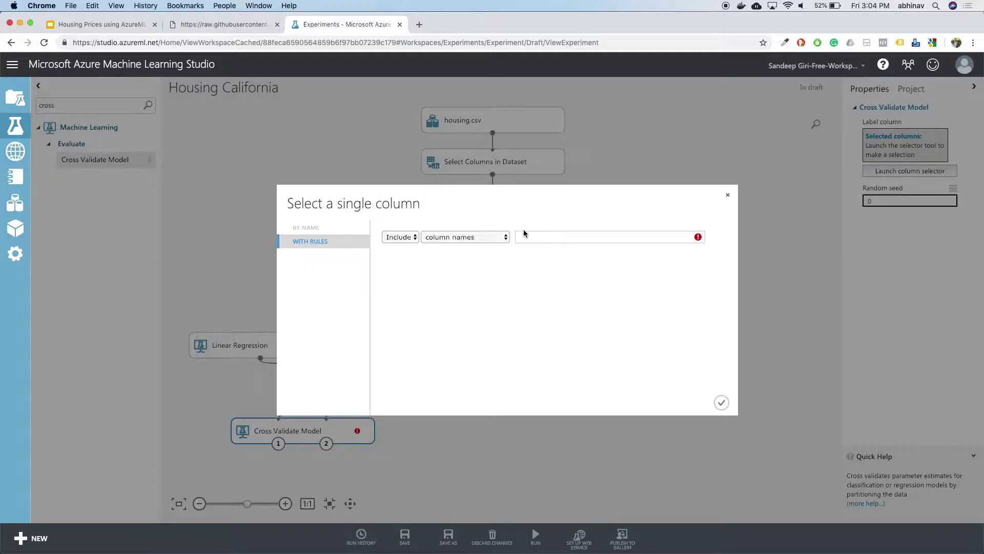
pyautogui.click(548, 238)
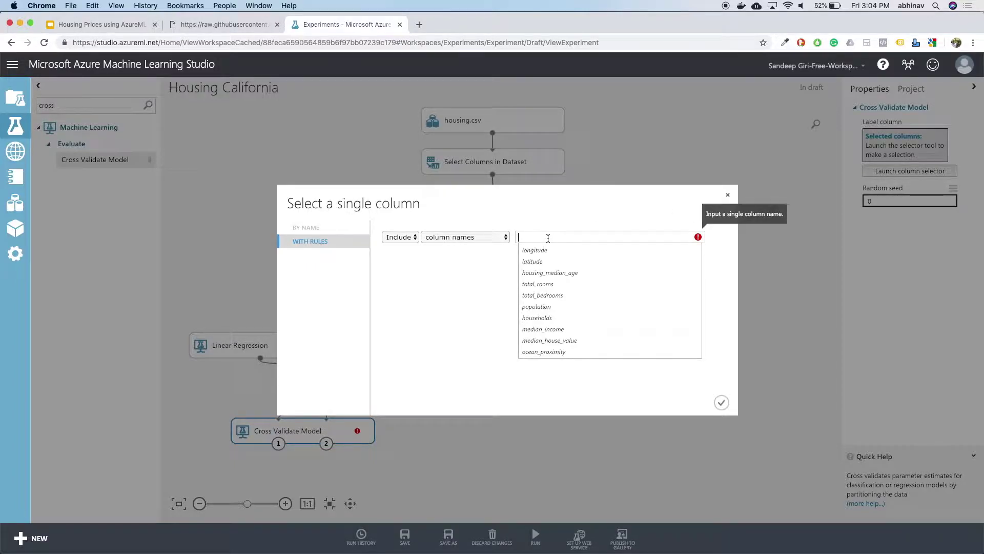
pyautogui.click(567, 340)
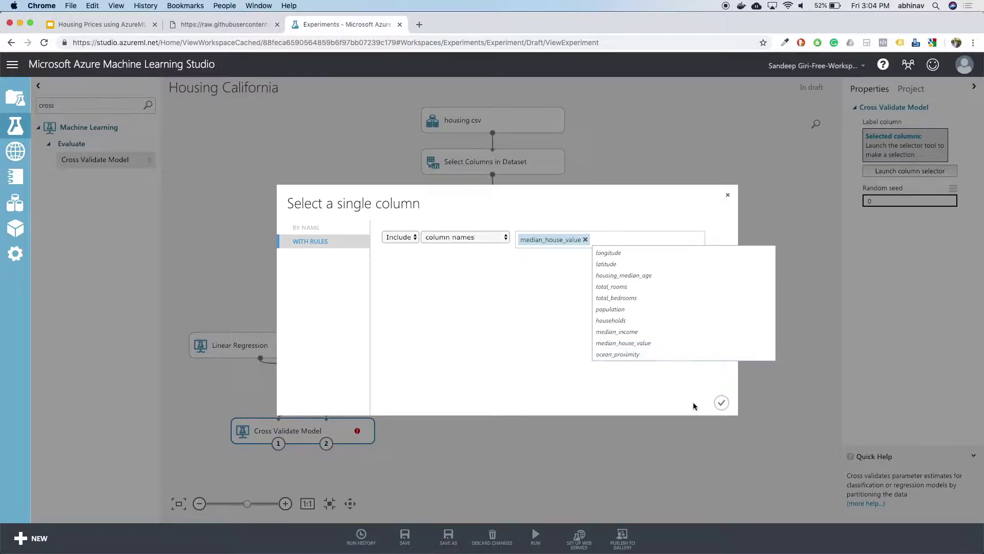
pyautogui.click(723, 404)
# Run the Housing California experiment.
pyautogui.click(536, 536)
pyautogui.click(528, 499)
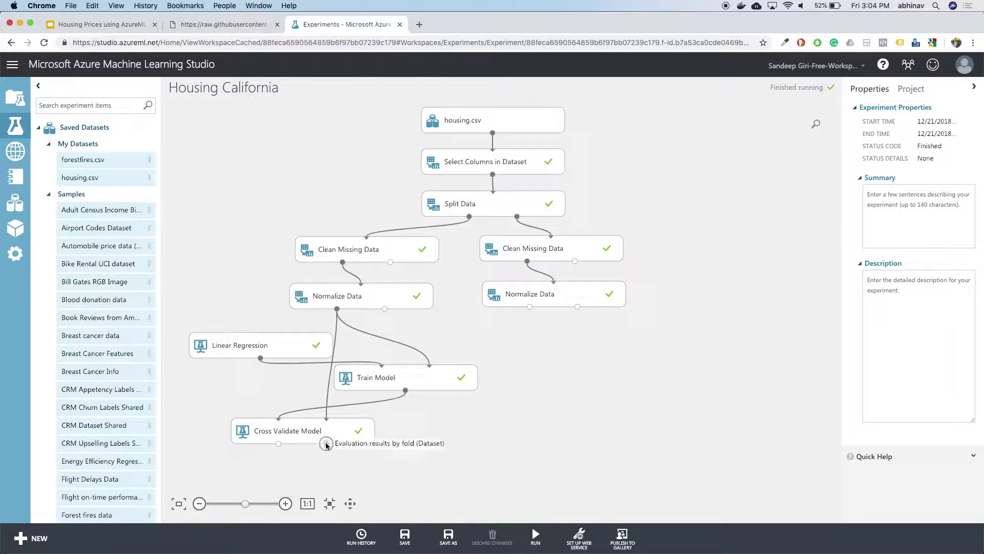
# Visualize the Cross Validate Model's evaluation results by fold and examine the Root Mean Squared Error per fold and its mean.
pyautogui.rightClick(326, 444)
pyautogui.click(367, 499)
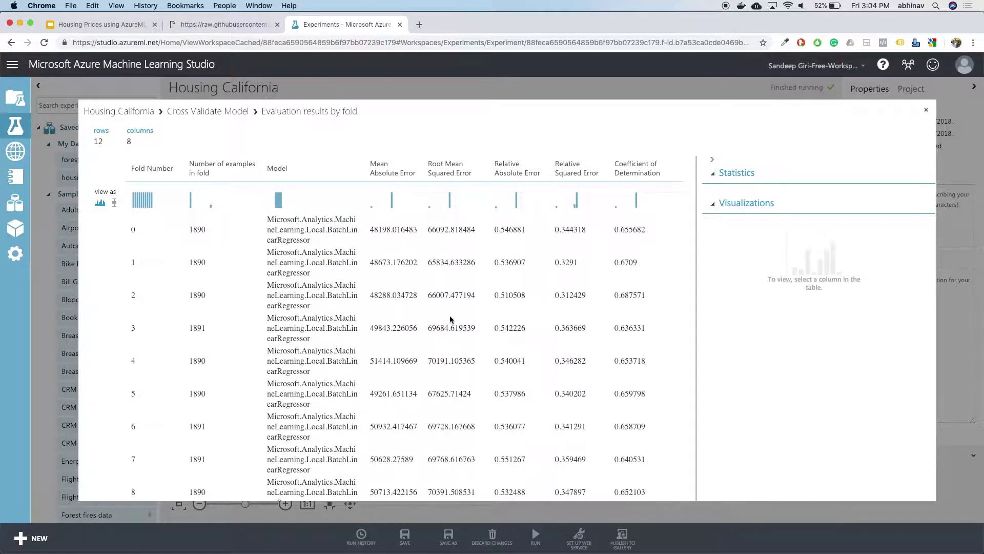
pyautogui.click(447, 229)
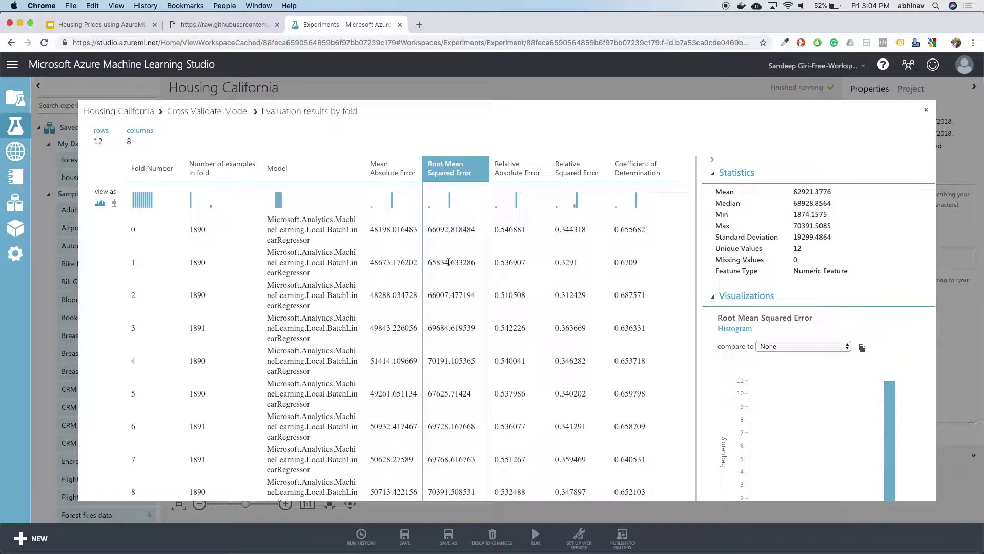
pyautogui.doubleClick(449, 262)
pyautogui.doubleClick(448, 296)
pyautogui.scroll(-3, 457, 349)
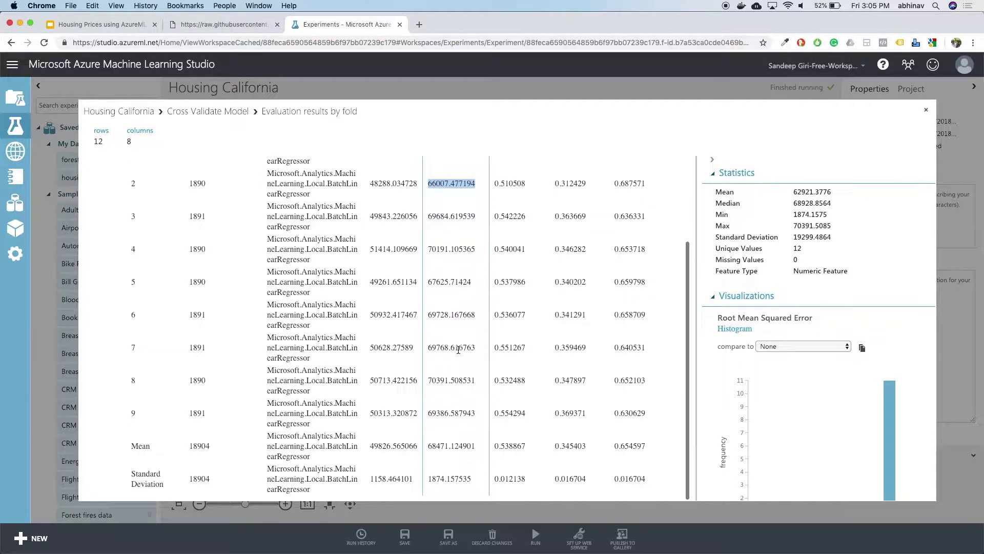
pyautogui.click(438, 446)
pyautogui.doubleClick(438, 445)
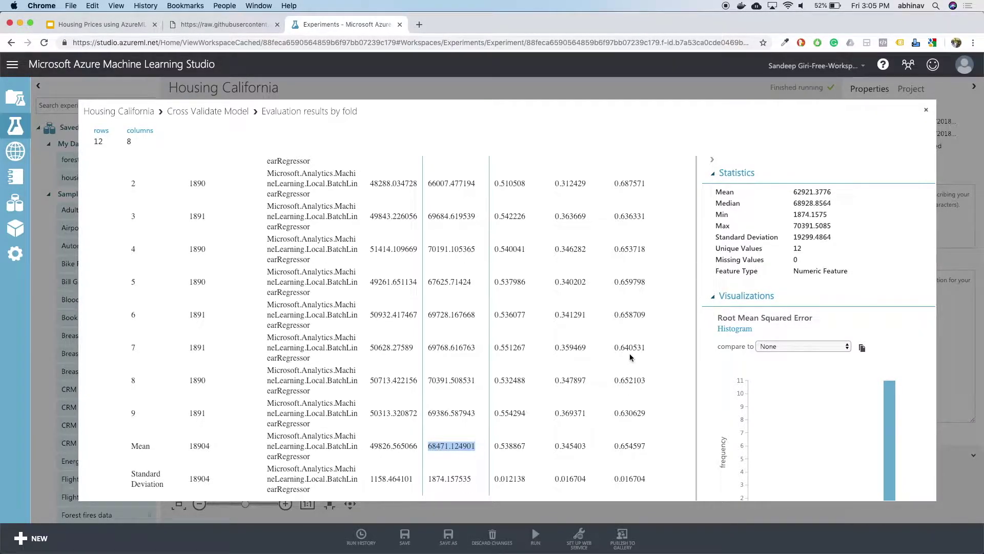
pyautogui.click(926, 110)
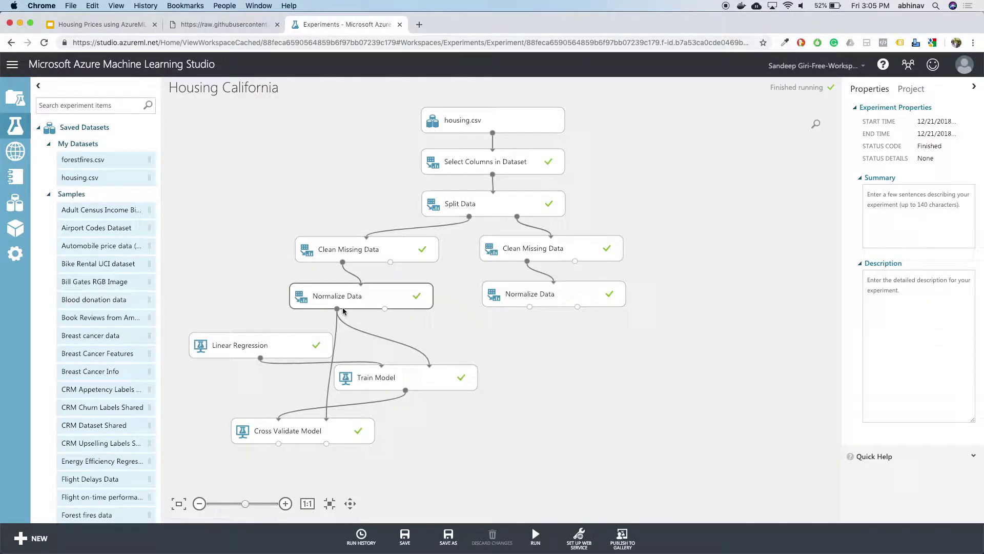
# Delete the Linear Regression module from the experiment.
pyautogui.scroll(-3, 112, 401)
pyautogui.scroll(-20, 112, 401)
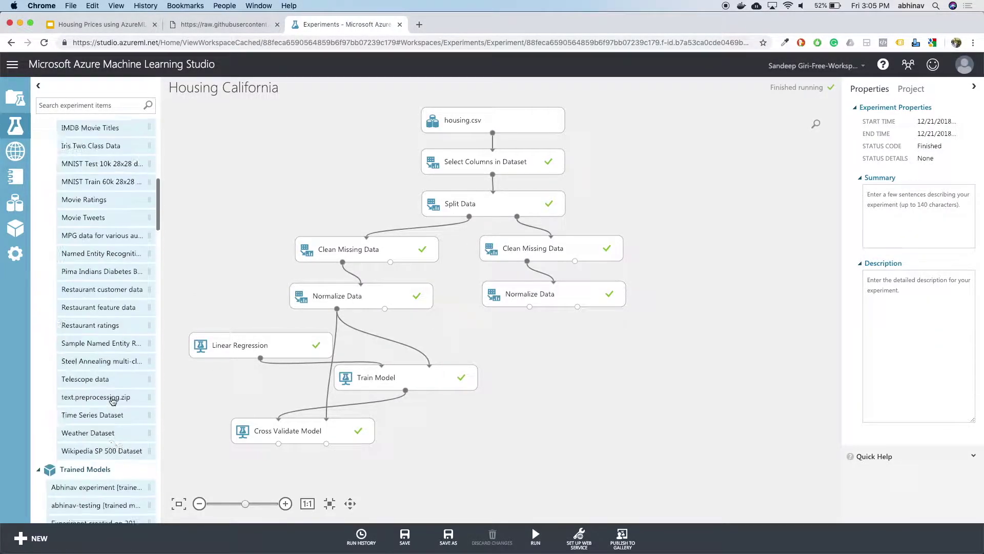
pyautogui.scroll(-15, 112, 401)
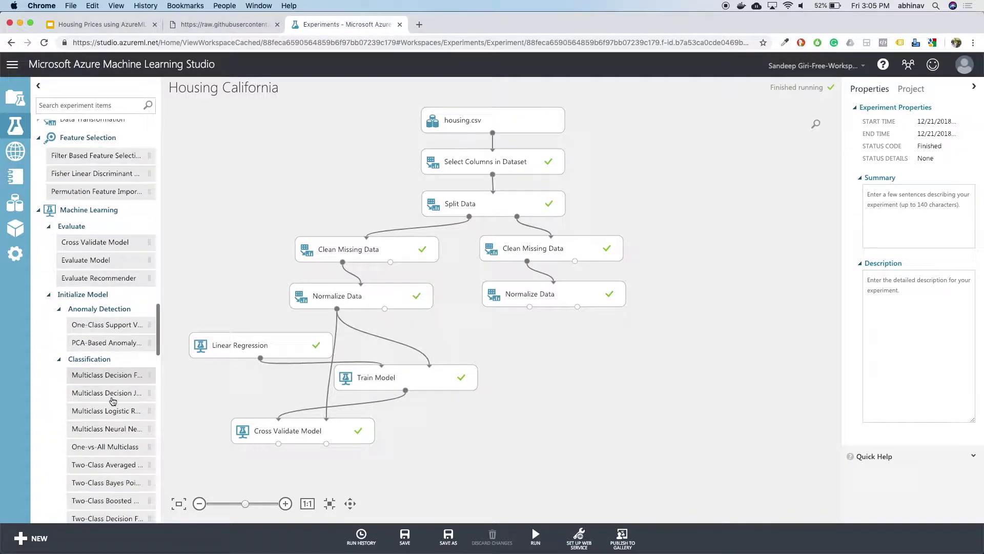
pyautogui.click(257, 350)
pyautogui.rightClick(280, 347)
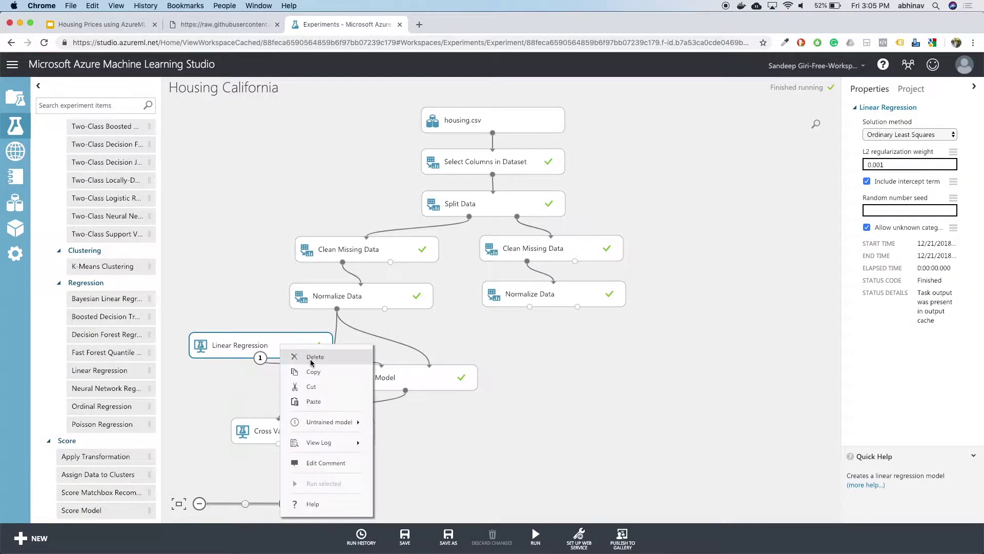
pyautogui.click(325, 362)
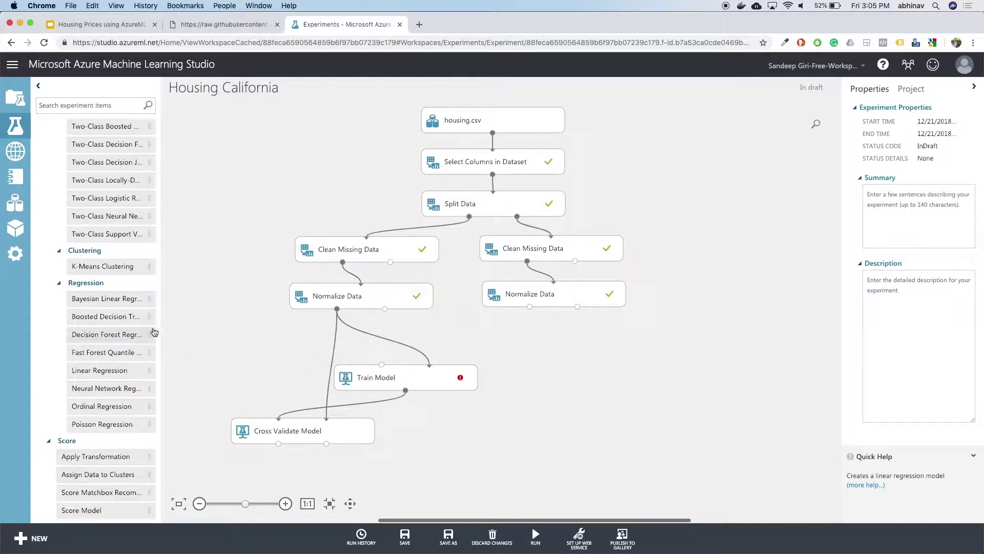
# Add a Boosted Decision Tree Regression module above Train Model and connect it to Train Model's untrained model input.
pyautogui.moveTo(136, 316); pyautogui.dragTo(247, 358)
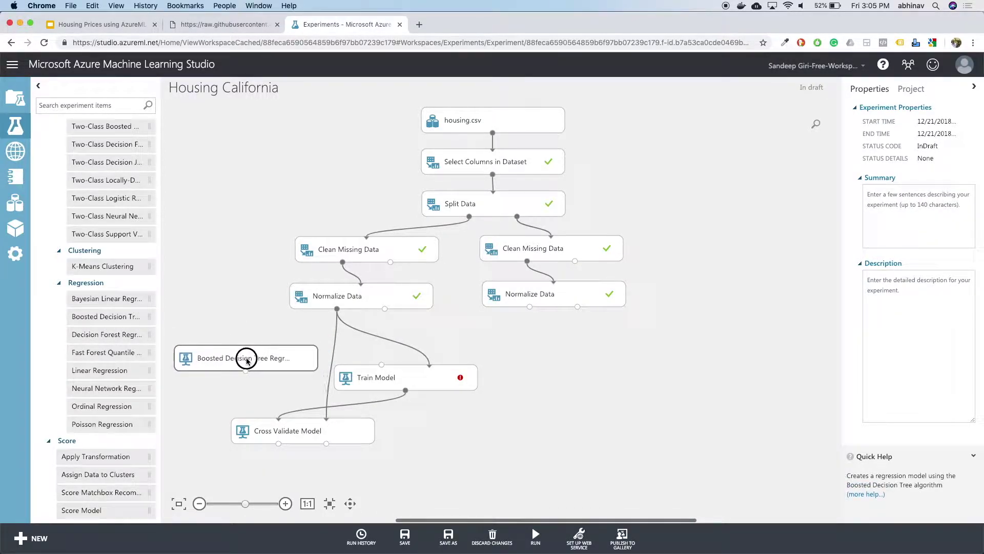
pyautogui.moveTo(247, 374); pyautogui.dragTo(381, 367)
pyautogui.moveTo(293, 358); pyautogui.dragTo(291, 336)
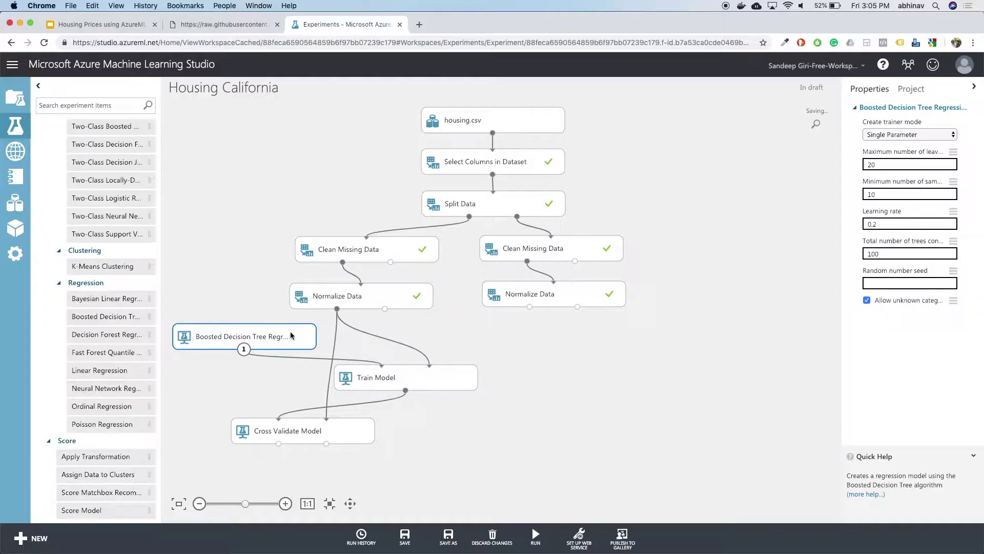
# Run the experiment and examine the mean Root Mean Squared Error in the Cross Validate Model's evaluation results by fold.
pyautogui.click(533, 536)
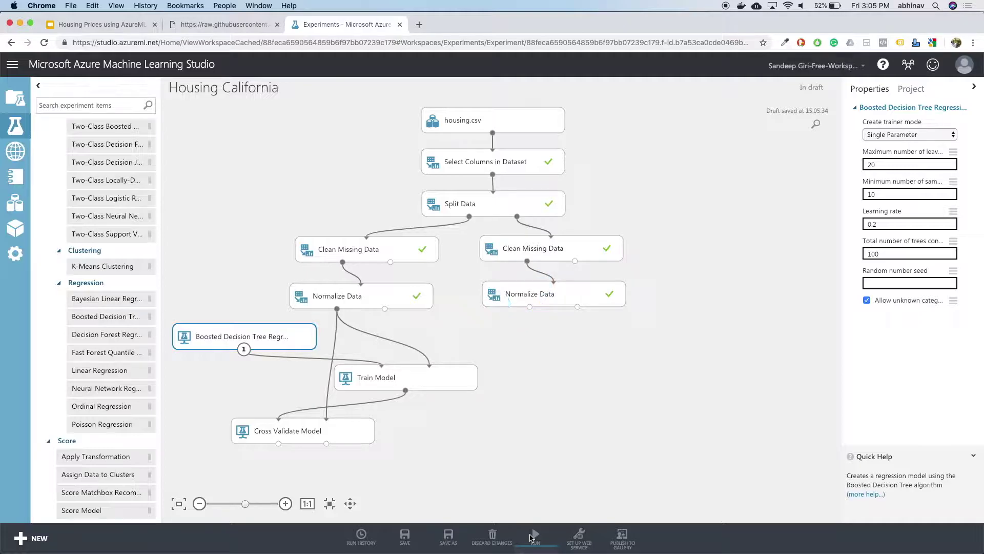
pyautogui.rightClick(328, 444)
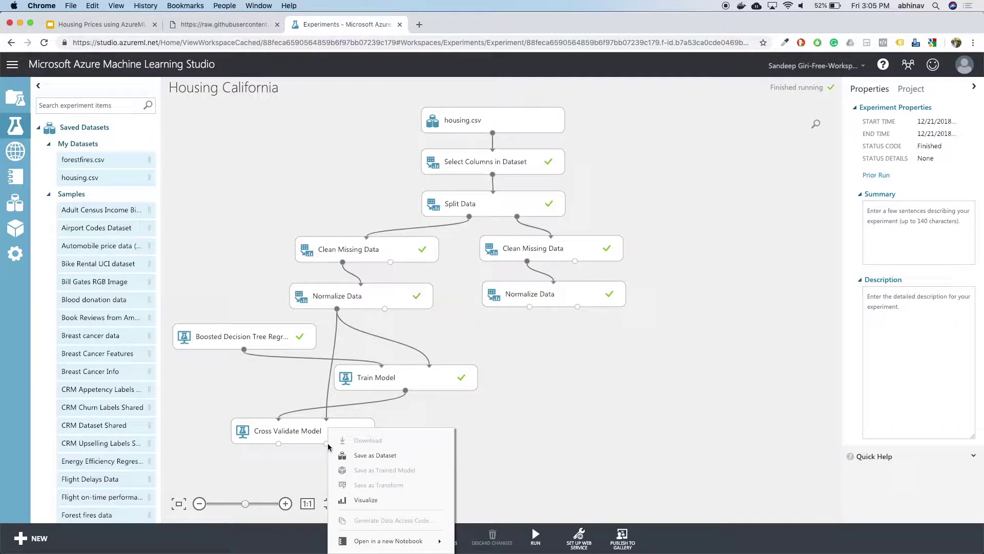
pyautogui.click(358, 500)
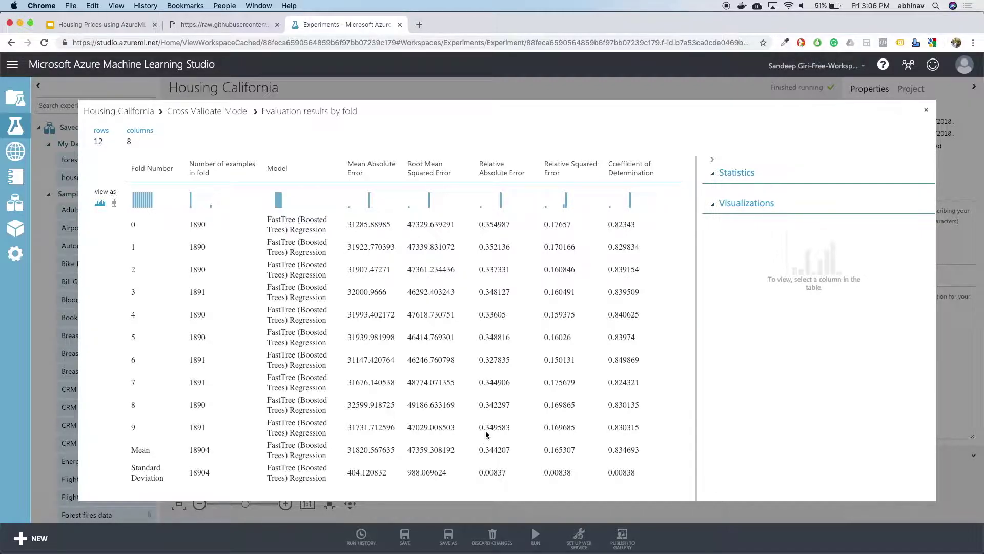
pyautogui.click(430, 452)
pyautogui.doubleClick(430, 453)
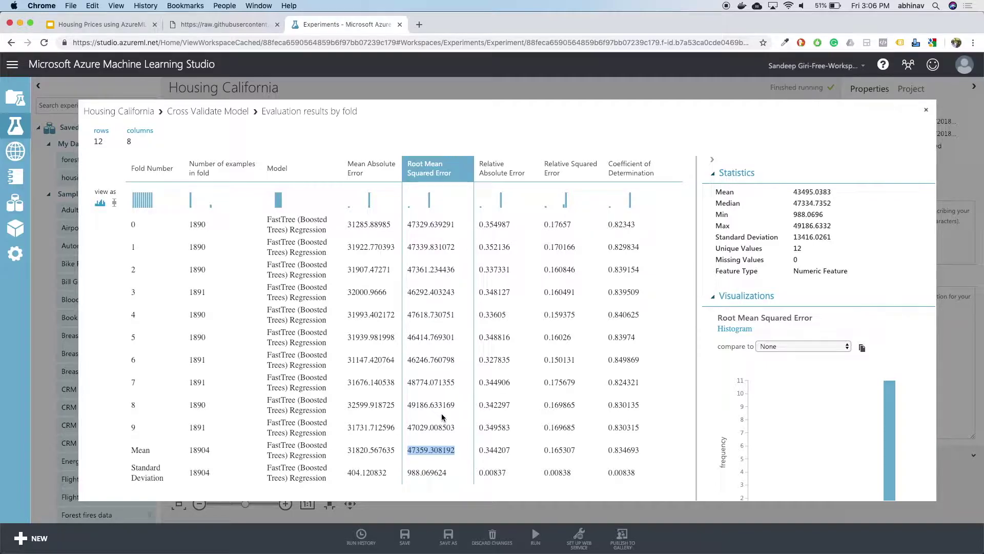
pyautogui.click(924, 112)
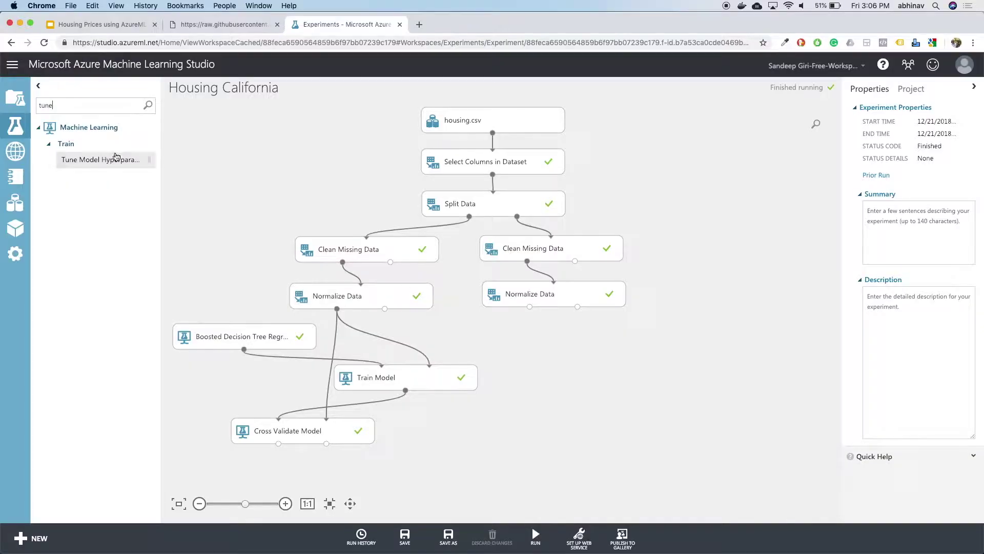
# Add a Tune Model Hyperparameters module fed by the Train Model output and the first branch's normalized dataset.
pyautogui.moveTo(138, 159); pyautogui.dragTo(462, 461)
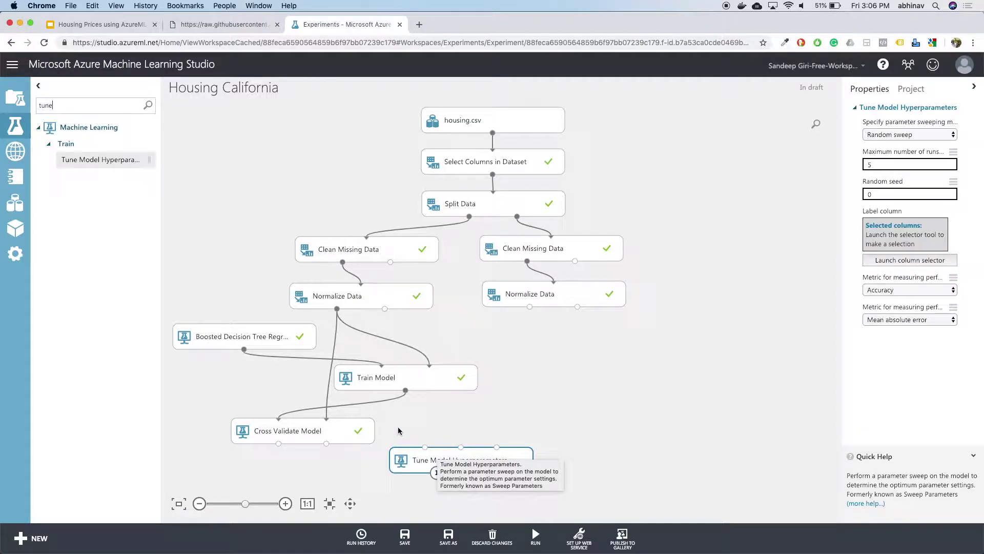
pyautogui.moveTo(407, 390); pyautogui.dragTo(428, 451)
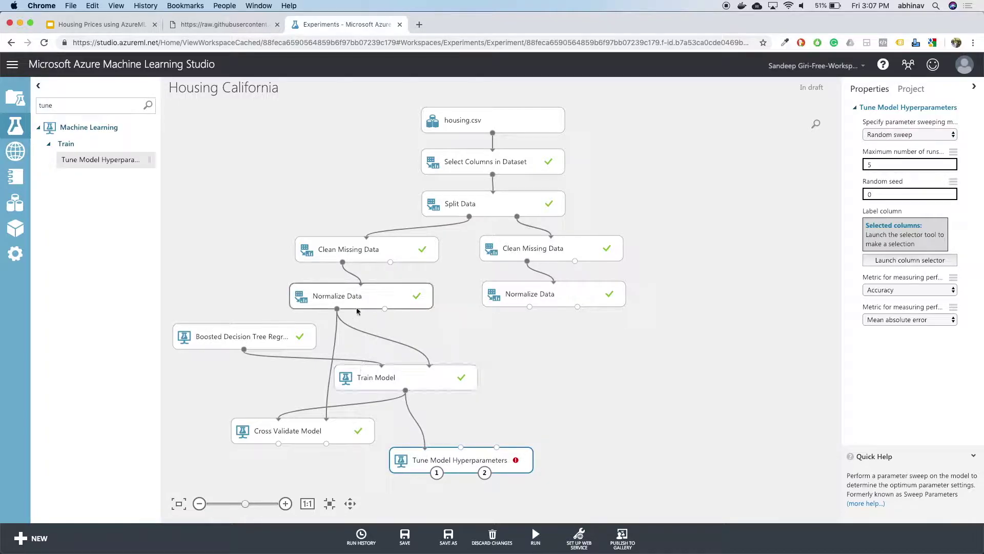
pyautogui.moveTo(337, 309); pyautogui.dragTo(460, 447)
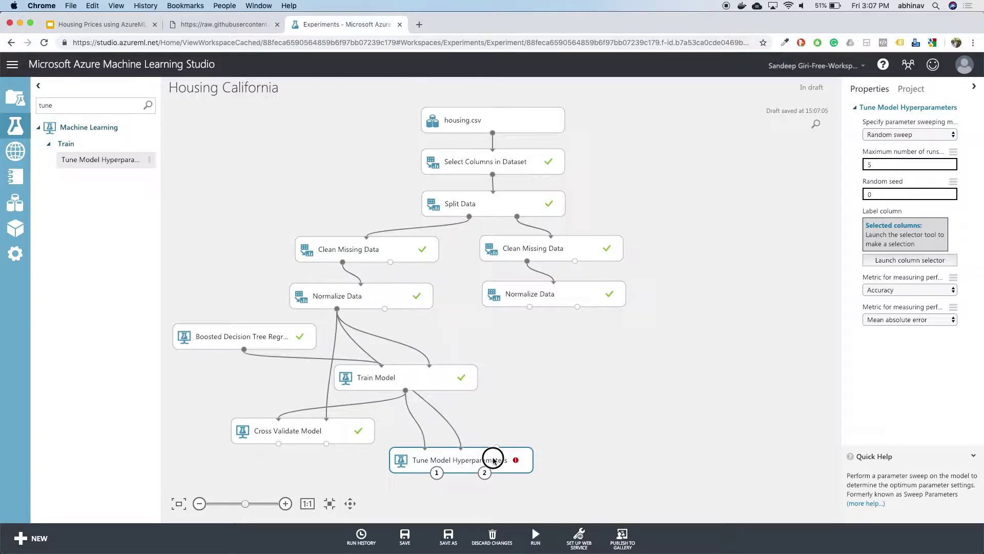
# Set median_house_value as the label column of Tune Model Hyperparameters and Root of mean squared error as its regression metric.
pyautogui.click(906, 261)
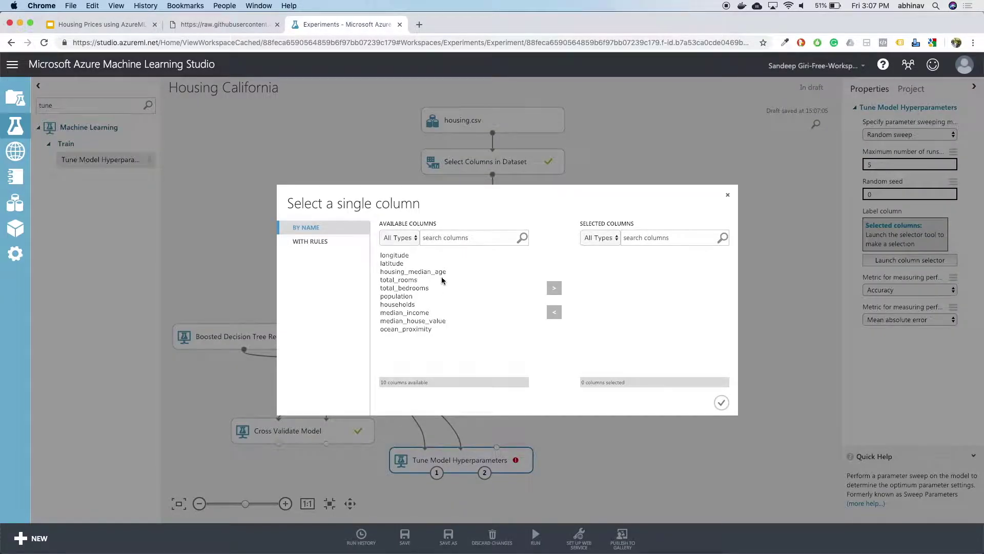
pyautogui.click(429, 321)
pyautogui.click(553, 289)
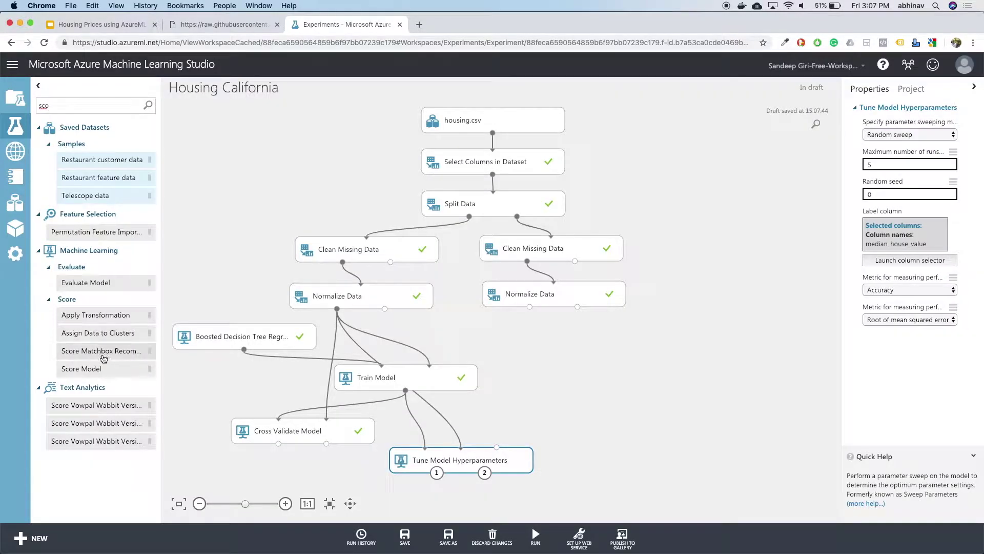
# Add a Score Model module fed by the second output of Tune Model Hyperparameters and the second branch's normalized dataset.
pyautogui.moveTo(103, 369); pyautogui.dragTo(609, 494)
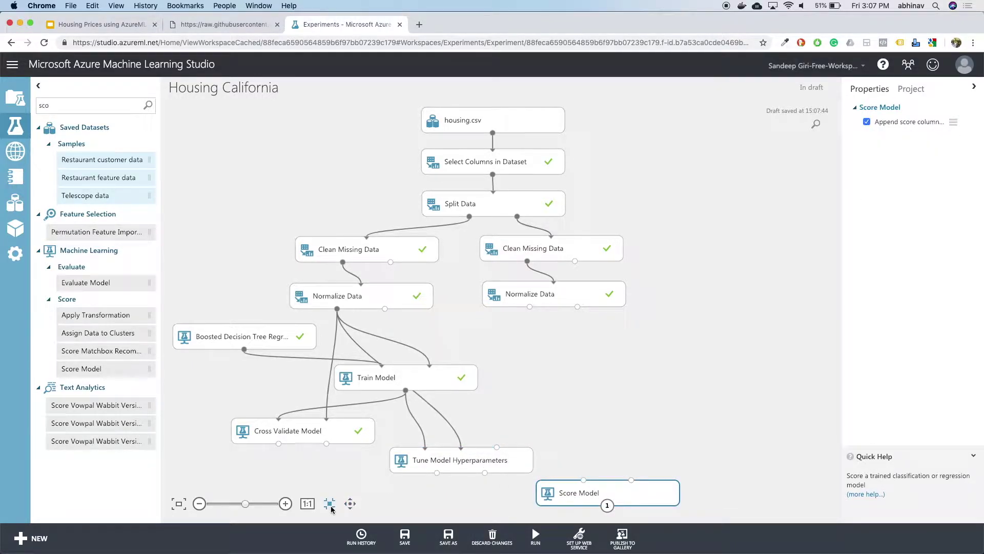
pyautogui.click(329, 502)
pyautogui.moveTo(585, 281); pyautogui.dragTo(668, 422)
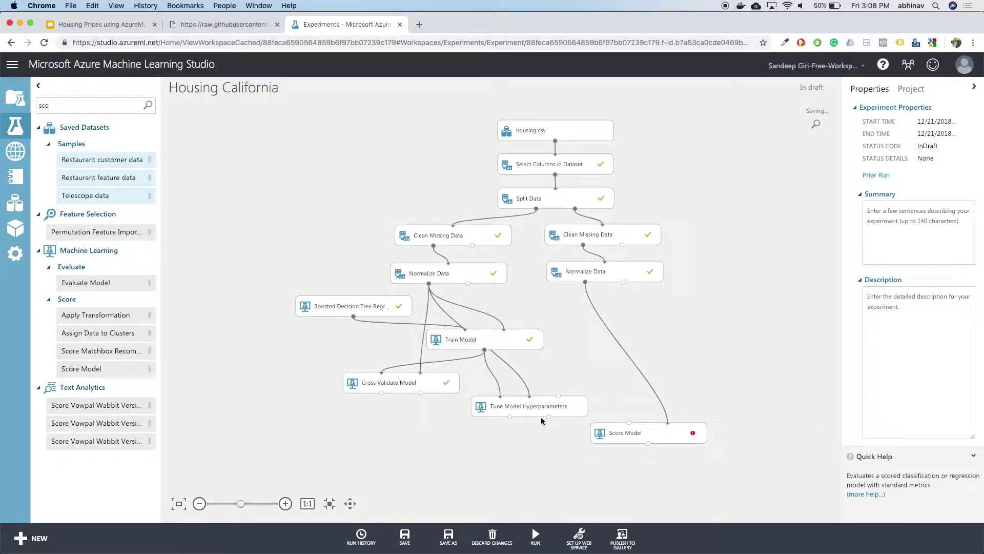
pyautogui.moveTo(510, 419); pyautogui.dragTo(630, 423)
# Add an Evaluate Model module fed by the Score Model output and run the experiment.
pyautogui.moveTo(110, 281); pyautogui.dragTo(651, 472)
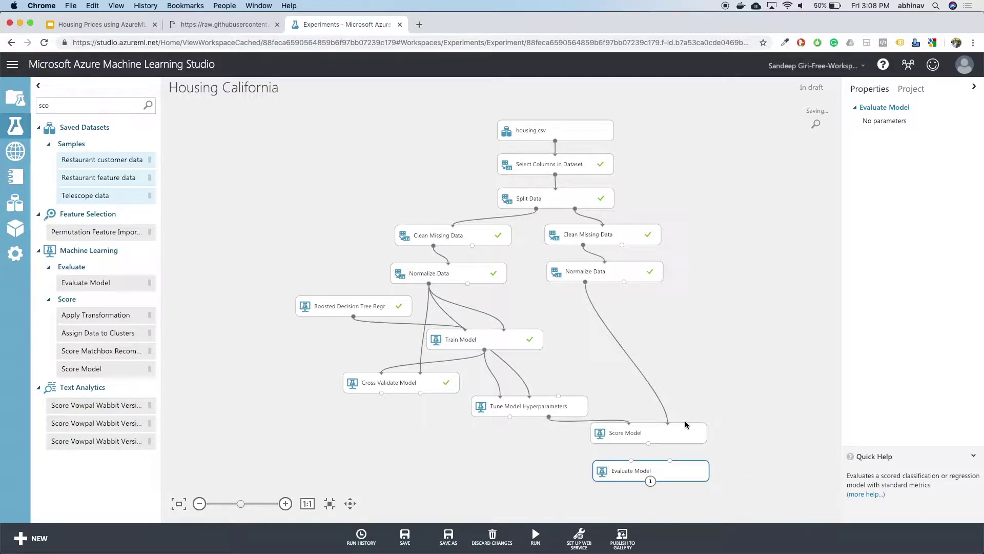
pyautogui.moveTo(649, 443); pyautogui.dragTo(632, 463)
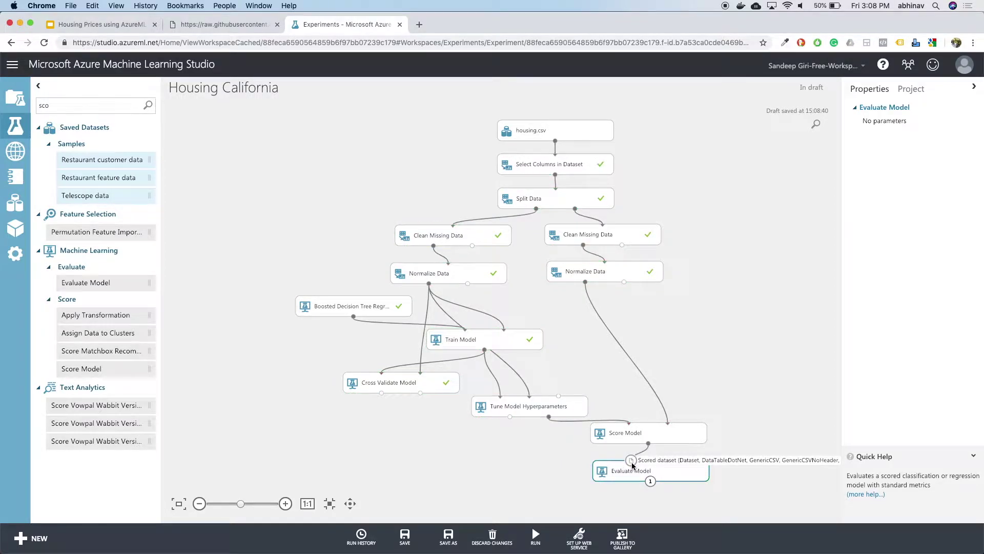
pyautogui.click(537, 538)
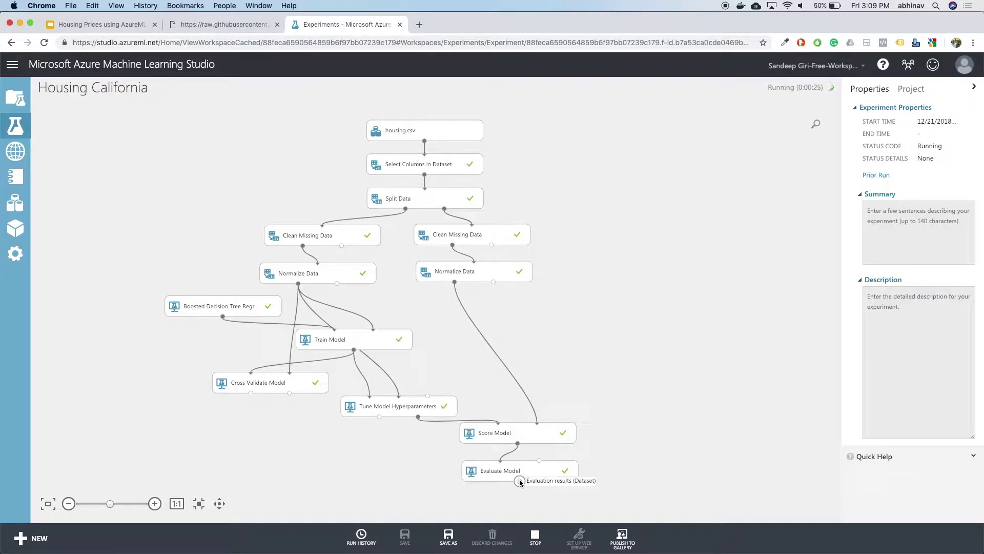
# Visualize the Evaluate Model's evaluation results and examine the Root Mean Squared Error.
pyautogui.click(520, 481)
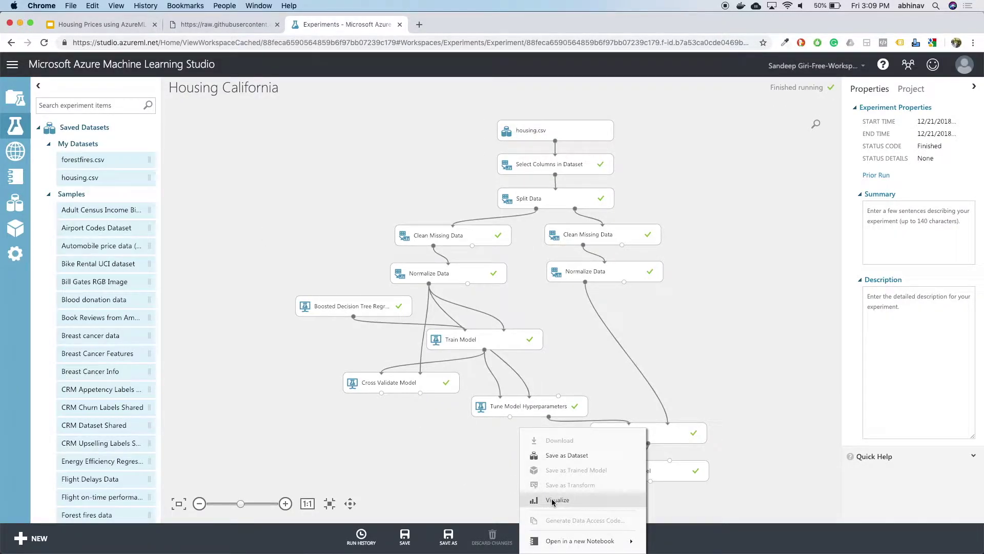
pyautogui.click(552, 501)
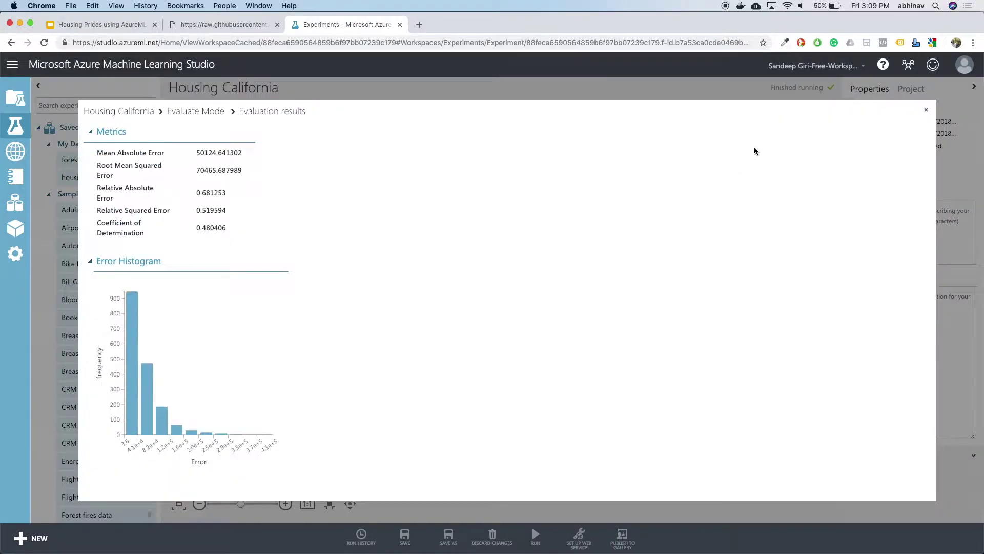
pyautogui.doubleClick(211, 171)
pyautogui.click(926, 112)
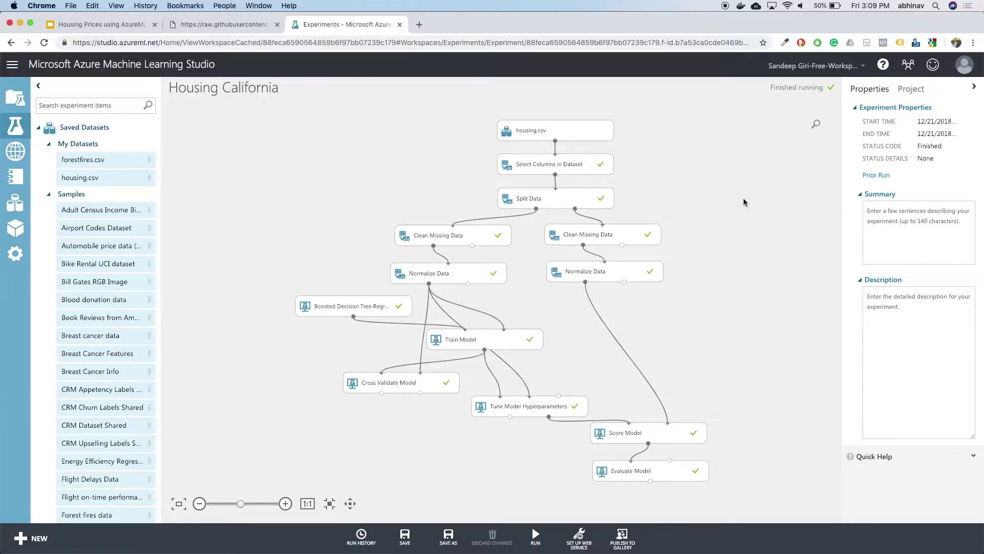
# Set up the recommended Predictive Web Service with Tune Model Hyperparameters selected, and run and deploy the resulting predictive experiment.
pyautogui.click(557, 409)
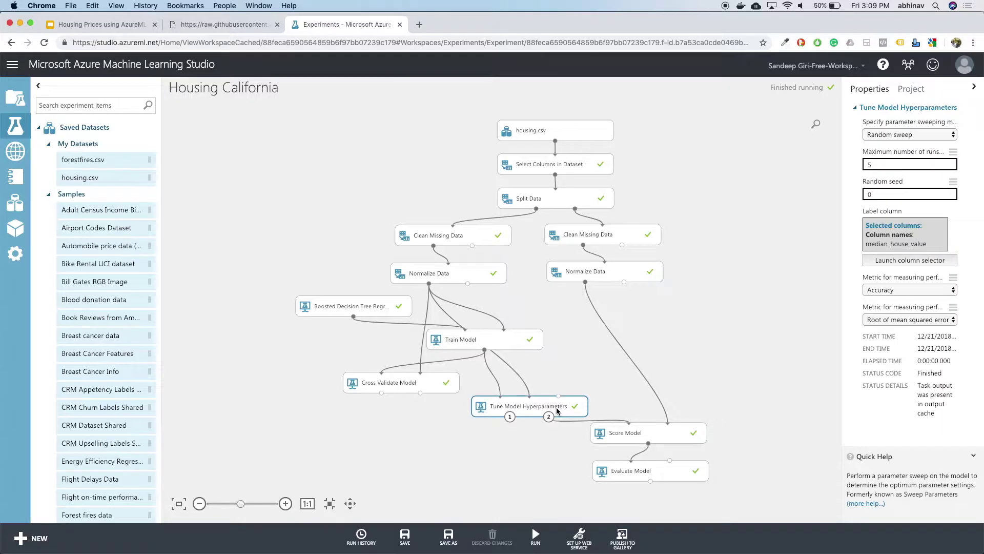
pyautogui.click(578, 539)
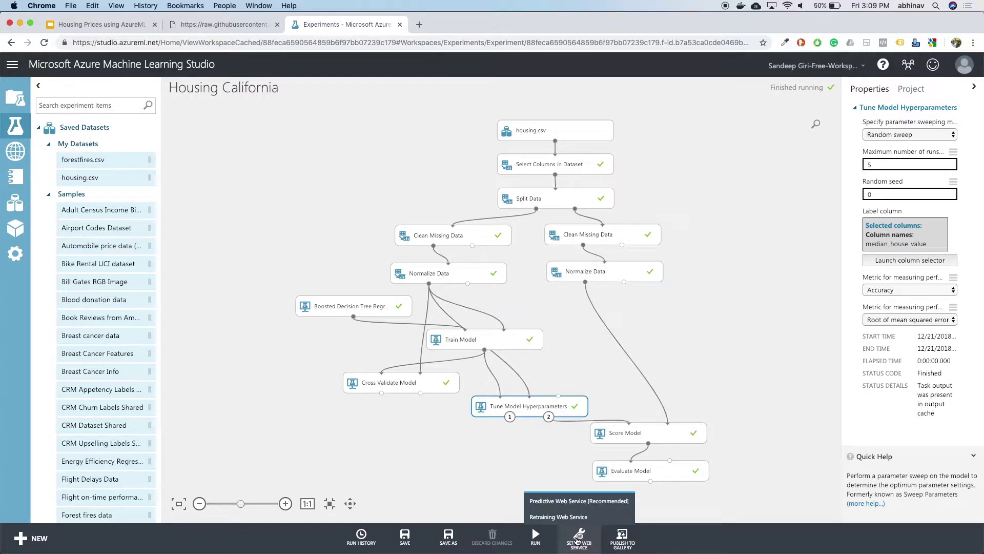
pyautogui.click(588, 503)
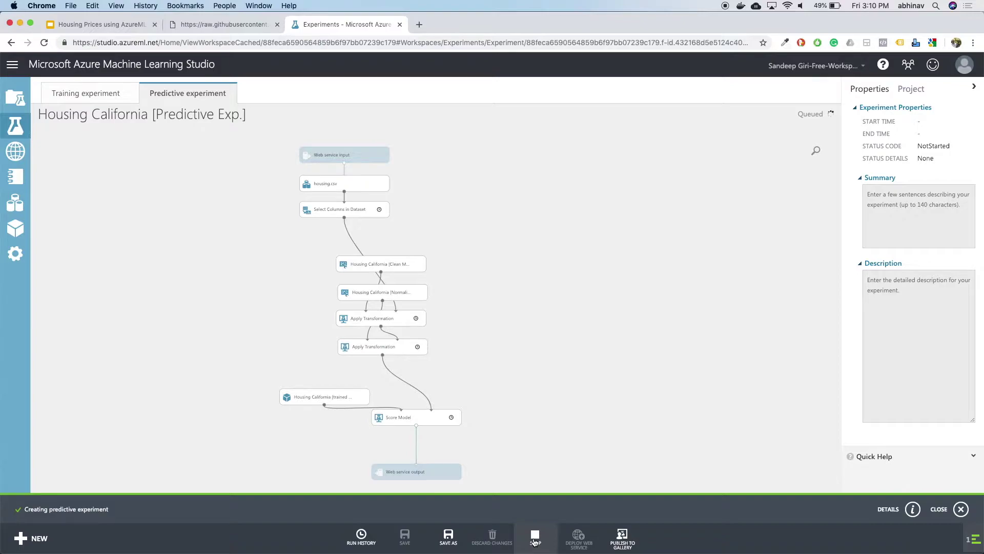
pyautogui.click(551, 538)
pyautogui.click(576, 543)
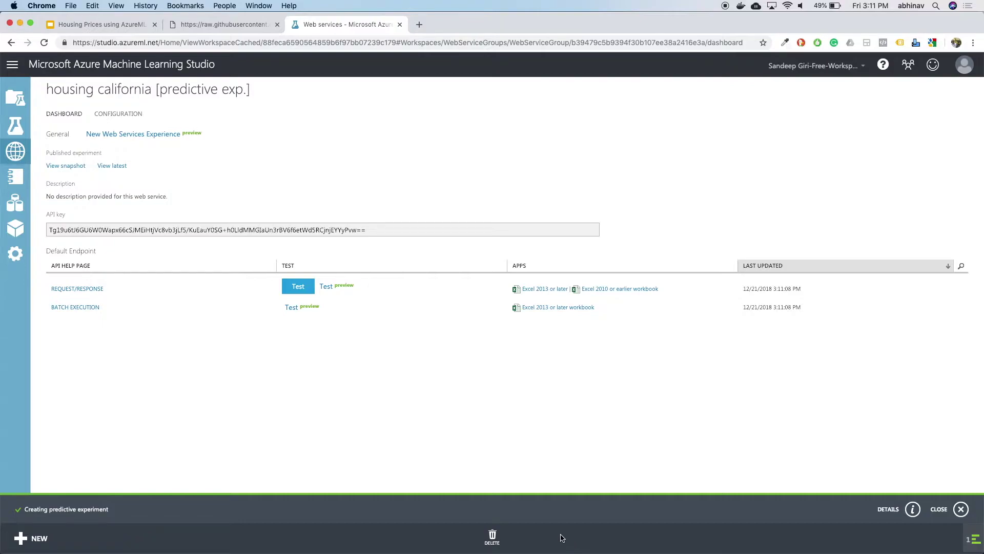
# Locate the web service's API key, and examine the Request URI and sample code in the Request/Response API documentation.
pyautogui.click(258, 229)
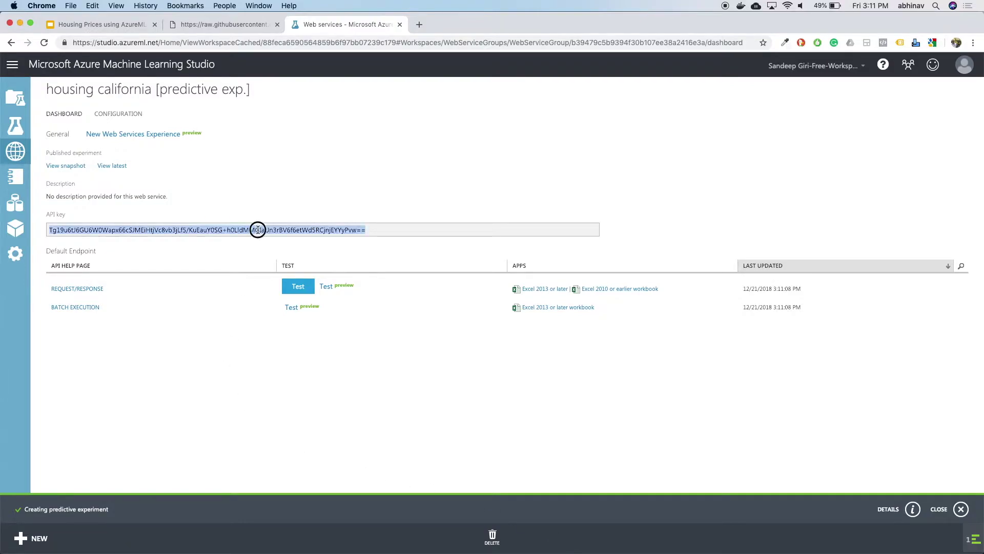
pyautogui.click(87, 289)
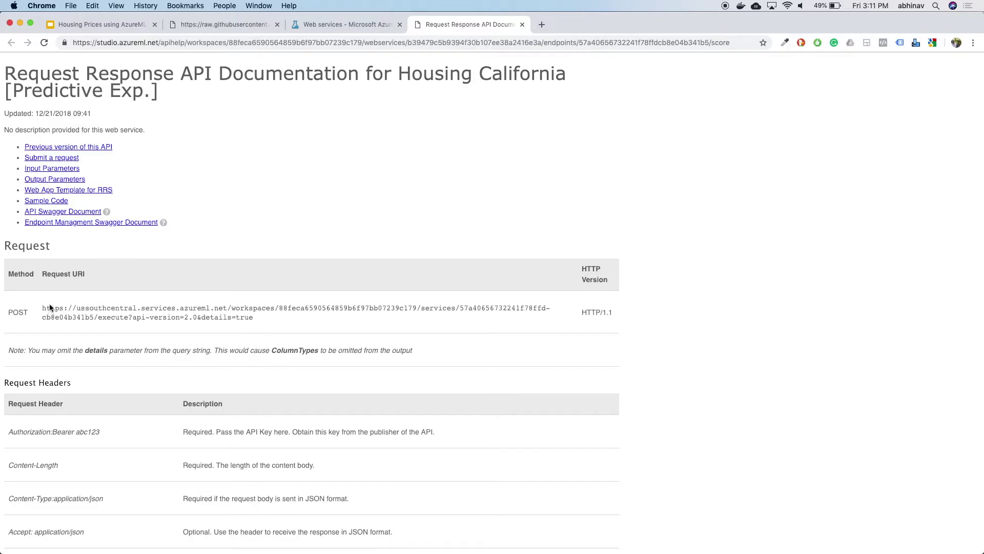
pyautogui.tripleClick(47, 306)
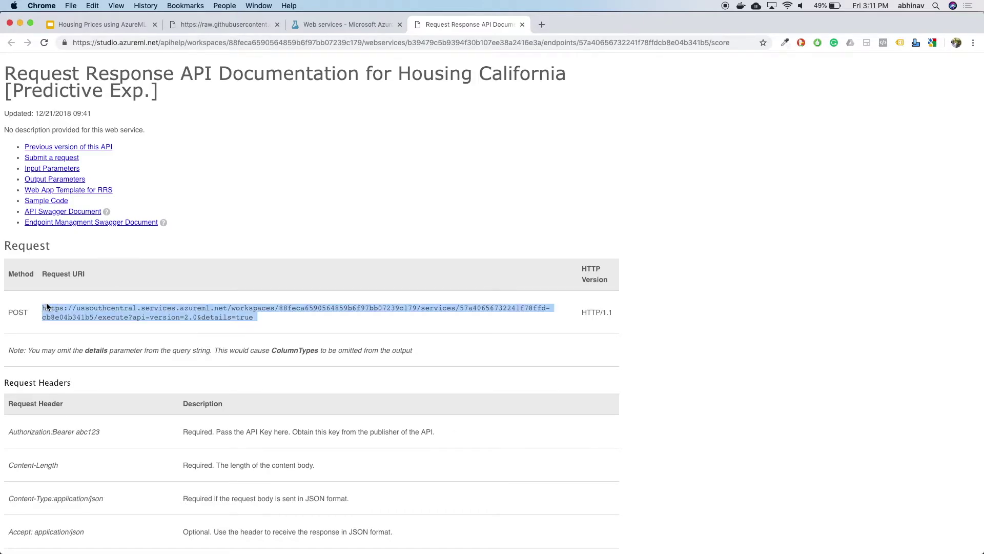
pyautogui.scroll(-15, 149, 339)
pyautogui.scroll(-15, 150, 340)
pyautogui.scroll(-15, 150, 341)
pyautogui.scroll(-10, 149, 339)
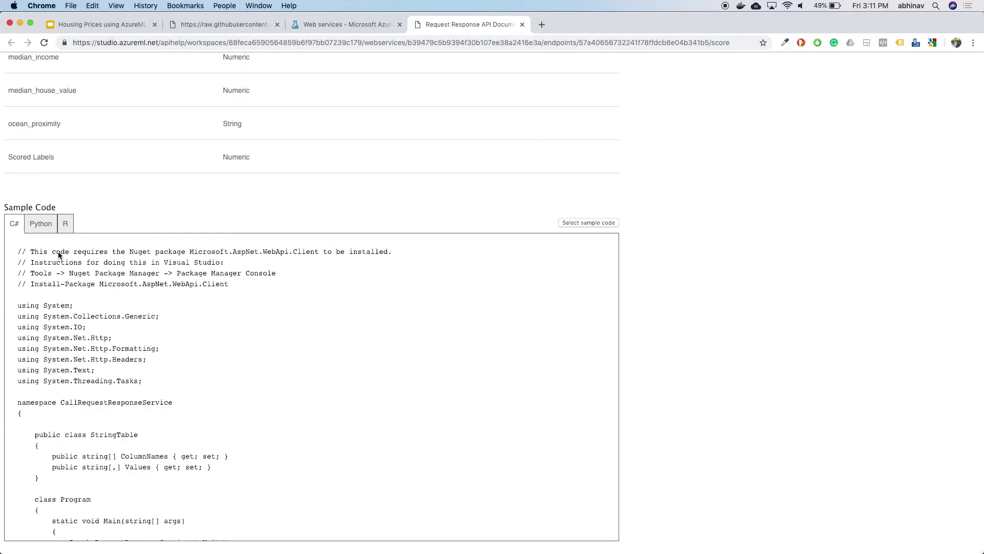